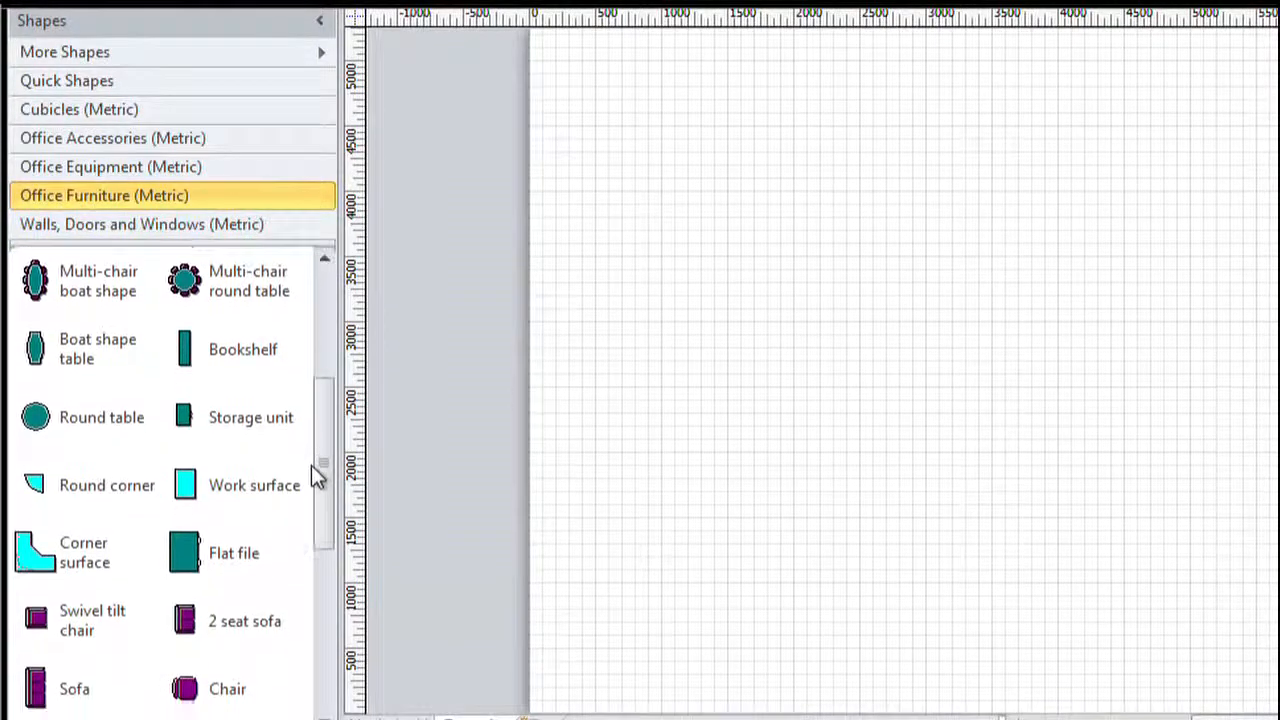
Place a Desk chair near the page's lower-left corner and a Desk directly in front of it, and select both shapes.
{"action": "left_click_drag", "start_coordinate": [33, 598], "coordinate": [648, 600]}
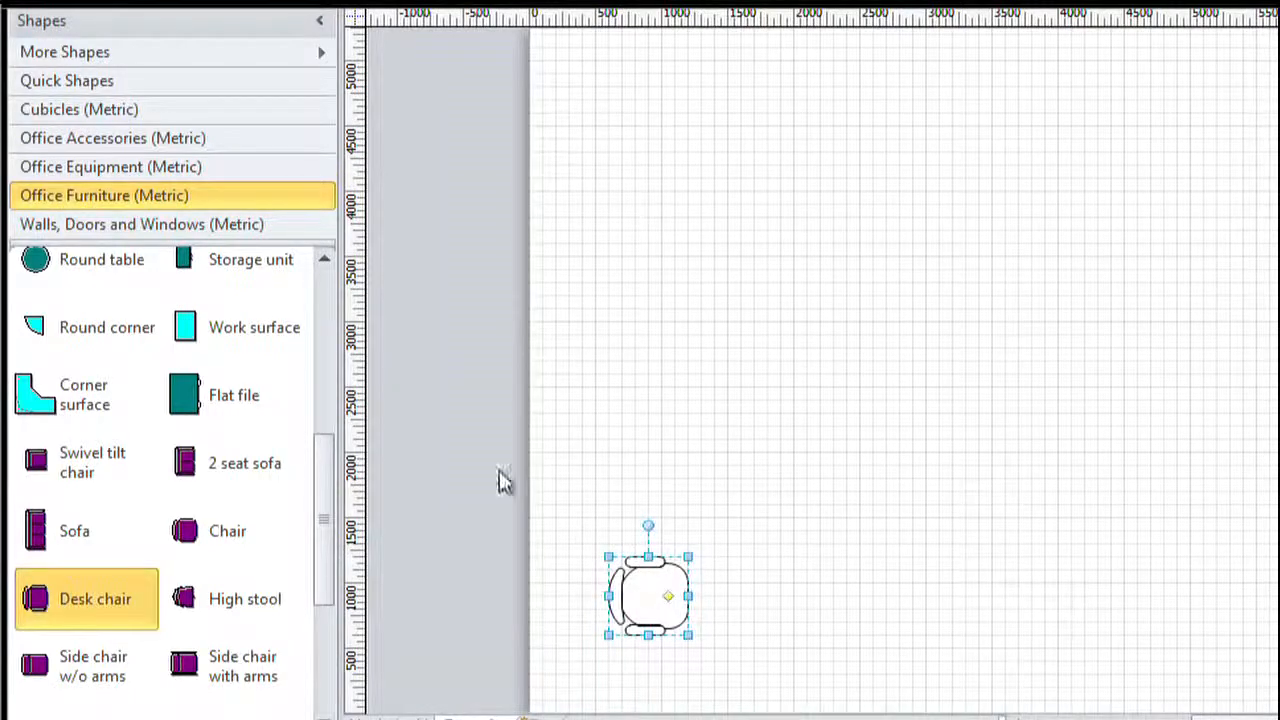
{"action": "left_click", "coordinate": [108, 170]}
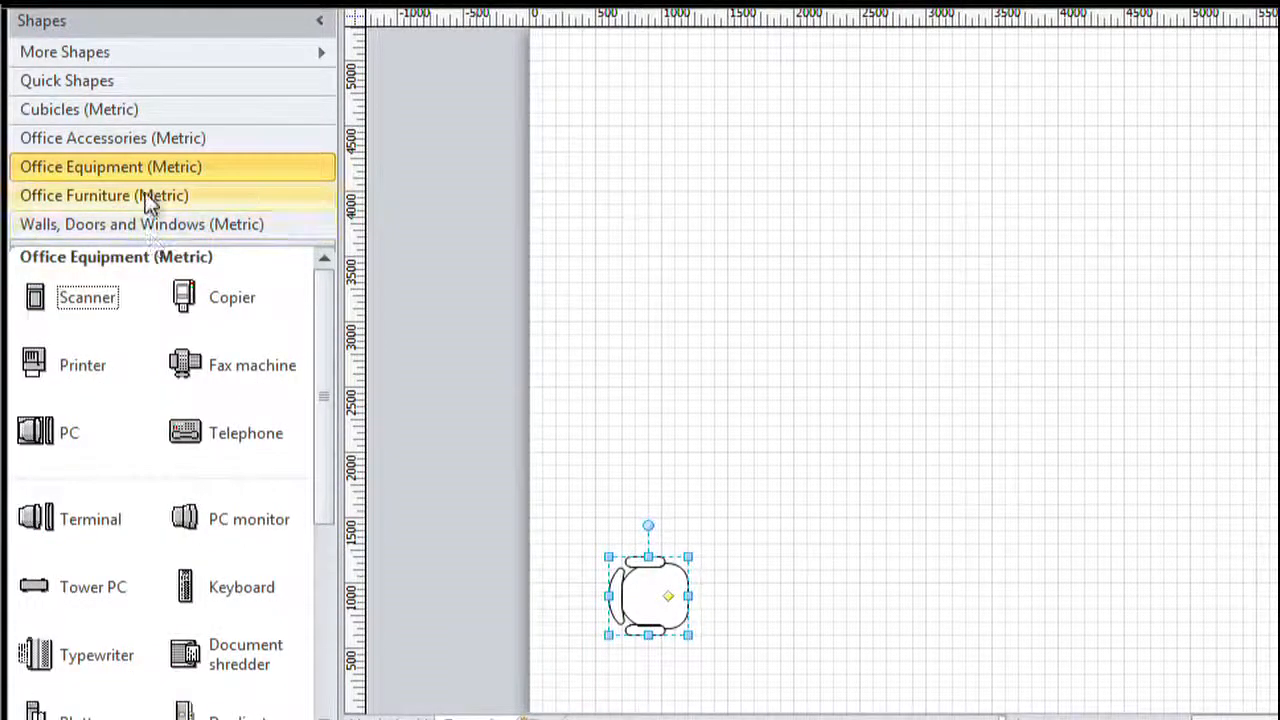
{"action": "left_click", "coordinate": [143, 196]}
{"action": "left_click_drag", "start_coordinate": [329, 443], "coordinate": [329, 300]}
{"action": "left_click_drag", "start_coordinate": [30, 305], "coordinate": [725, 590]}
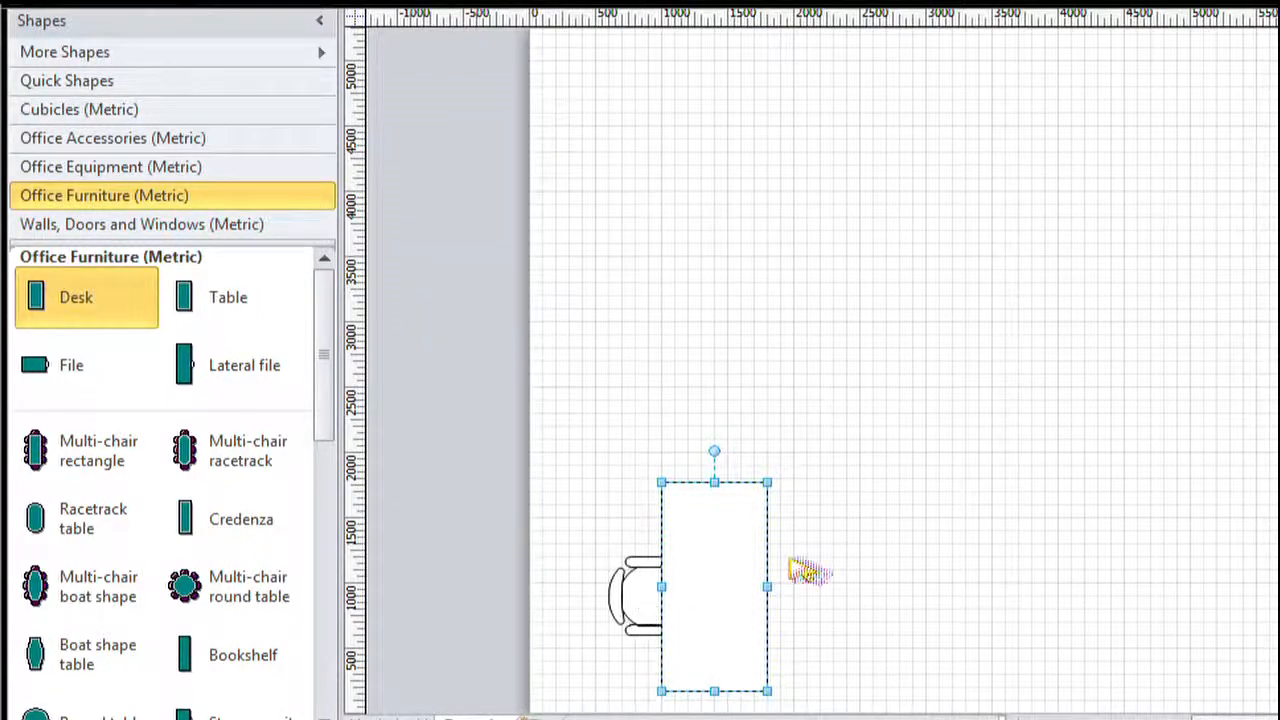
{"action": "left_click", "coordinate": [648, 604], "text": "shift"}
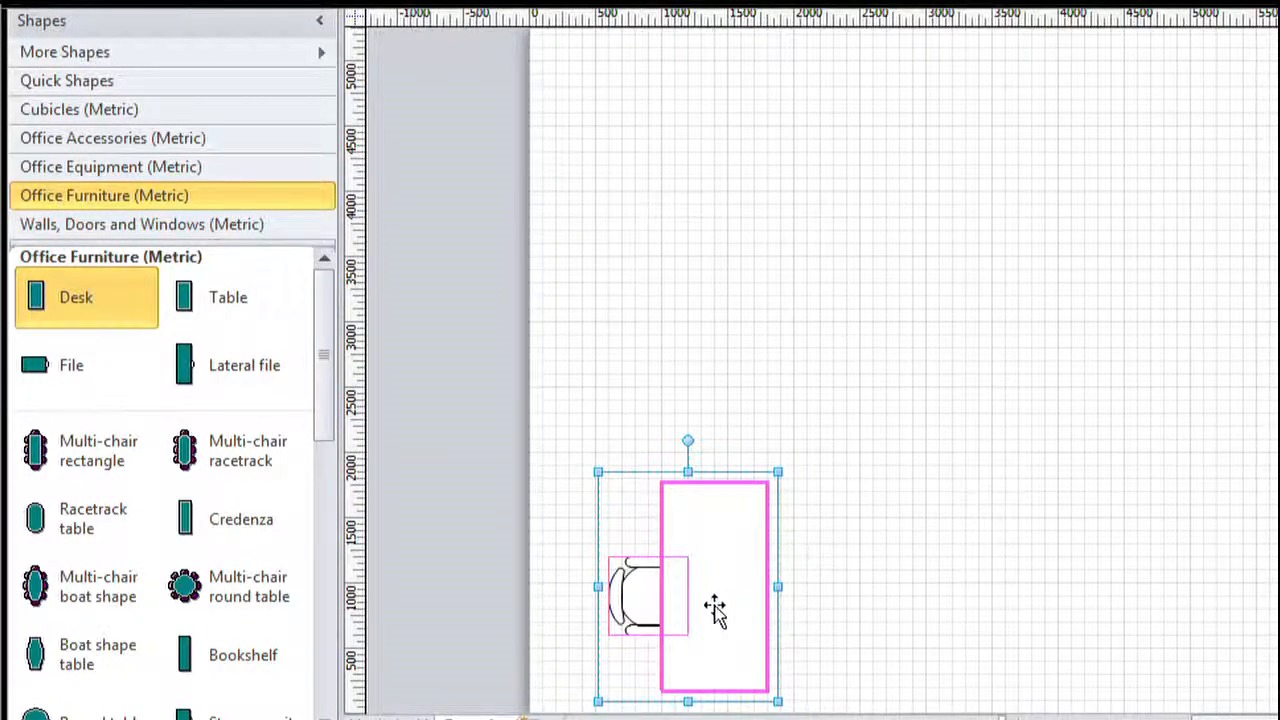
Try moving and duplicating the selected desk and chair, undoing each attempt.
{"action": "left_click_drag", "start_coordinate": [728, 614], "coordinate": [765, 555]}
{"action": "key", "text": "ctrl+z"}
{"action": "key", "text": "ctrl+d"}
{"action": "key", "text": "ctrl+z"}
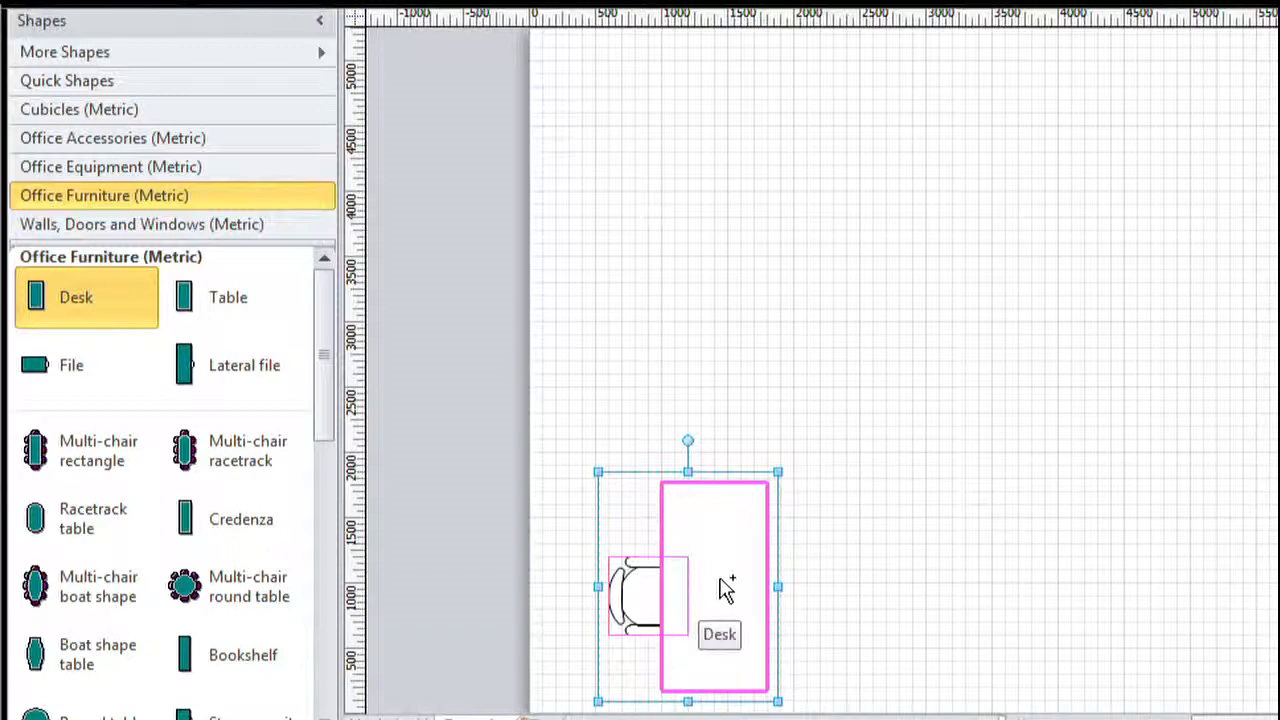
Try placing a duplicate of the desk and chair above and to the right of the originals, and undo it.
{"action": "key", "text": "ctrl+d"}
{"action": "left_click_drag", "start_coordinate": [737, 634], "coordinate": [900, 345]}
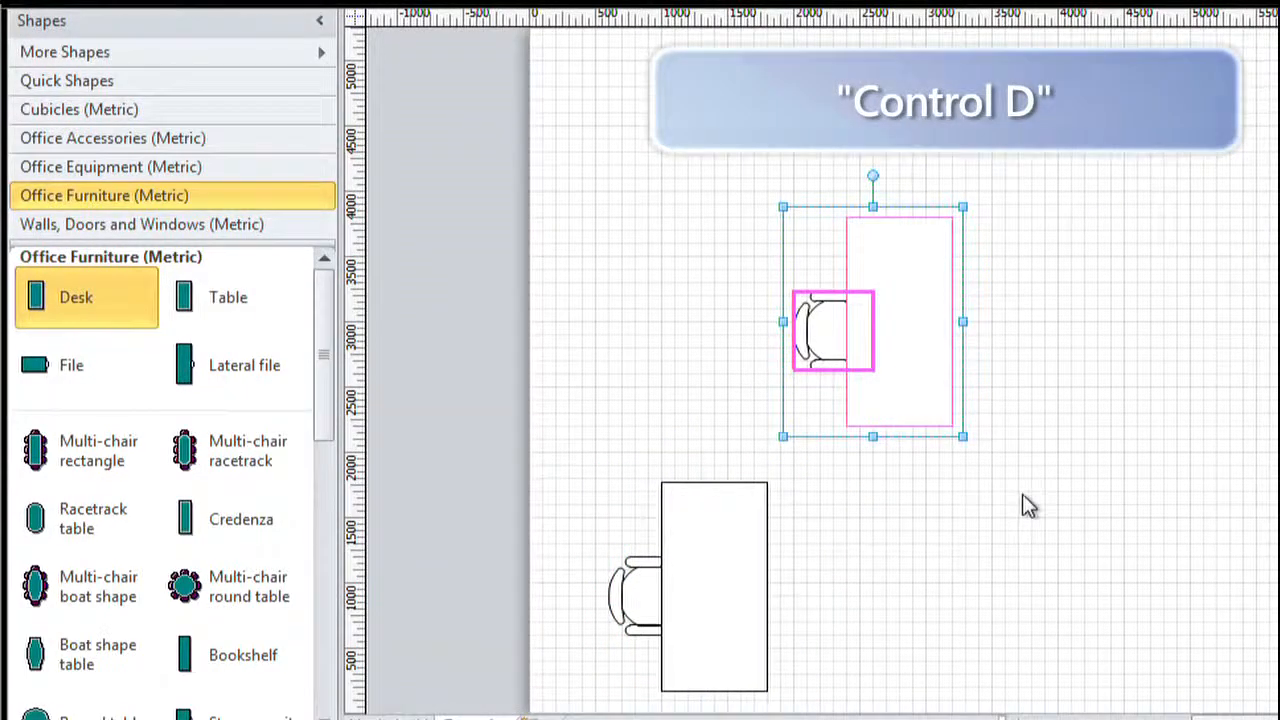
{"action": "key", "text": "ctrl+z"}
{"action": "key", "text": "ctrl+z"}
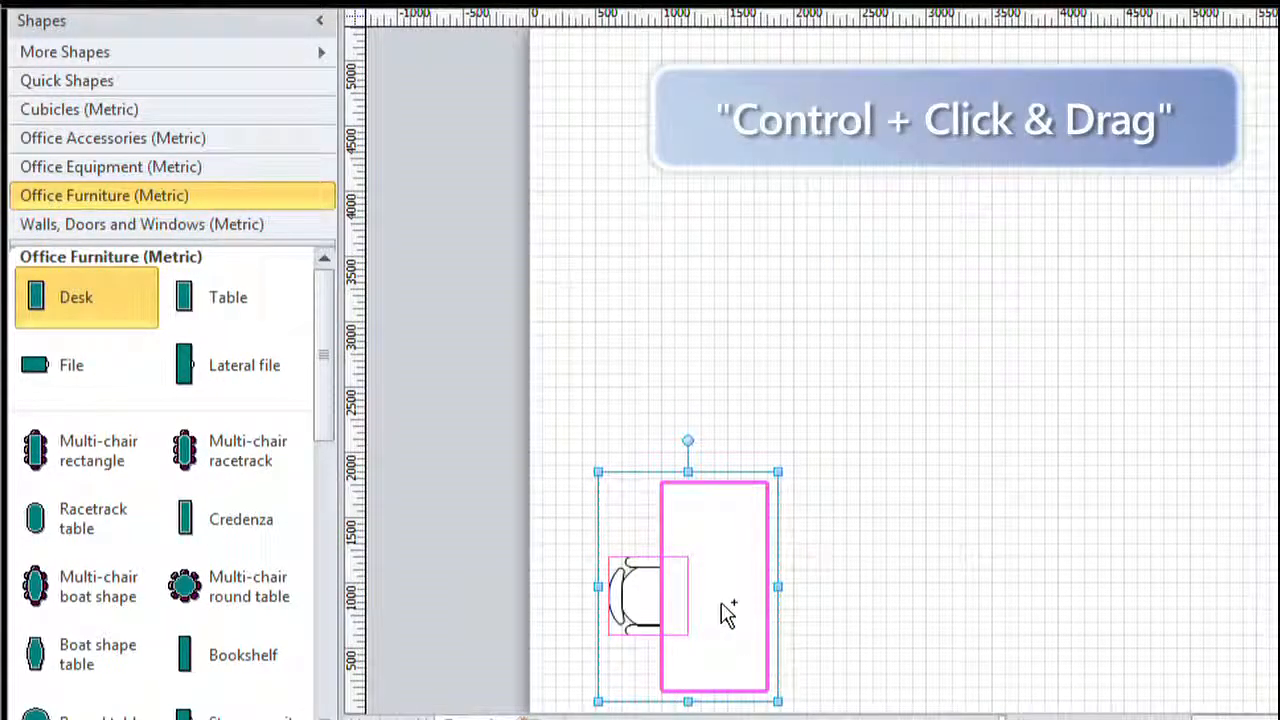
Copy the desk and chair about 2200 mm to the right, and repeat the copy to make a row of three workstations.
{"action": "left_click_drag", "start_coordinate": [724, 605], "coordinate": [778, 609]}
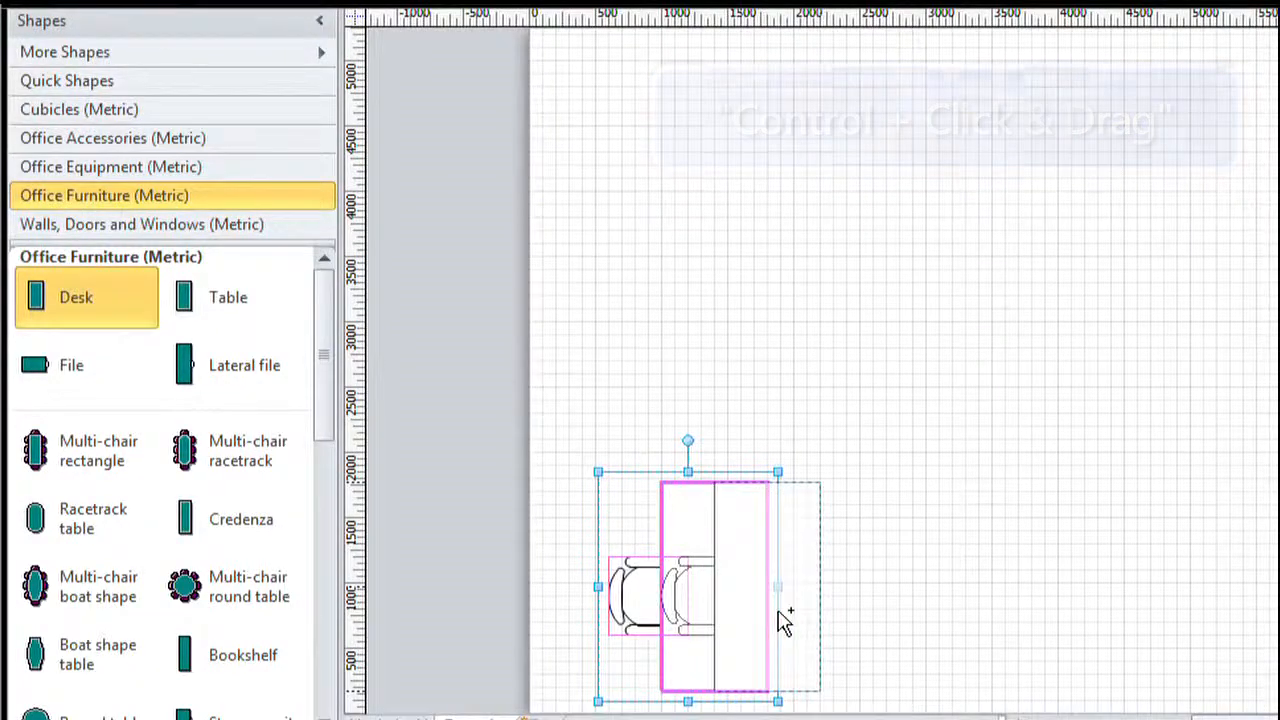
{"action": "left_click_drag", "start_coordinate": [784, 620], "coordinate": [1014, 566]}
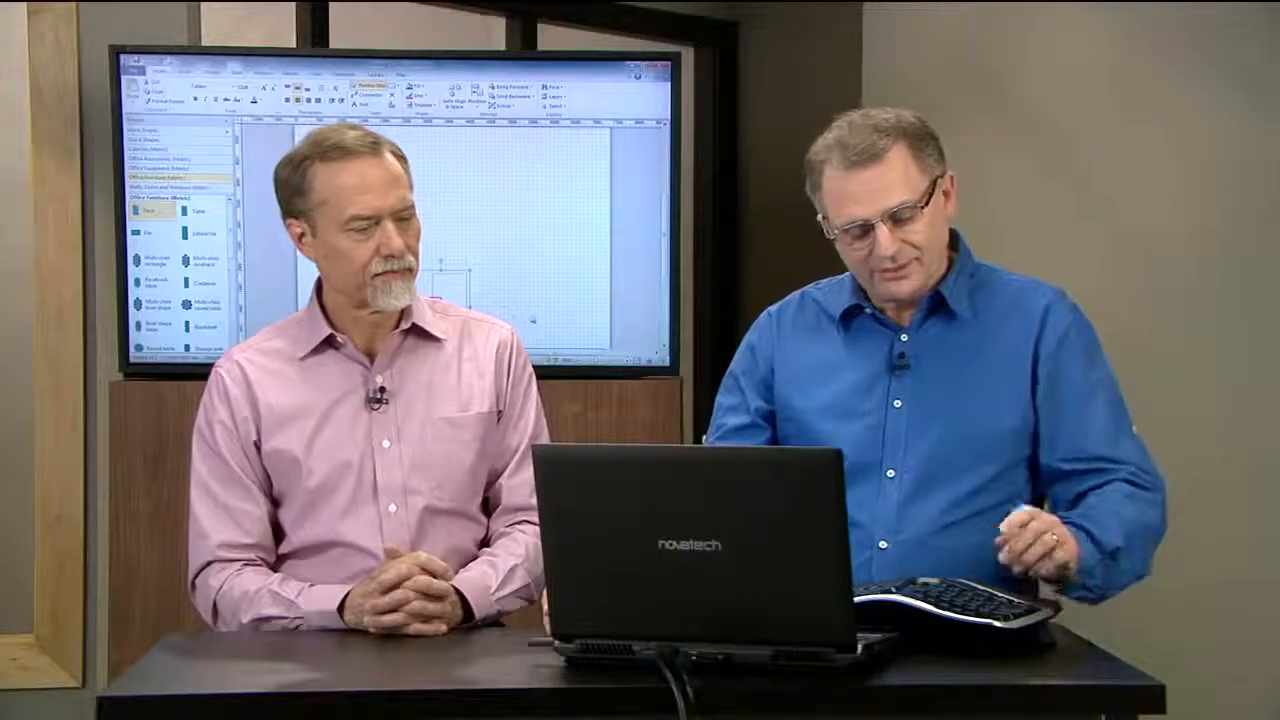
{"action": "key", "text": "F4"}
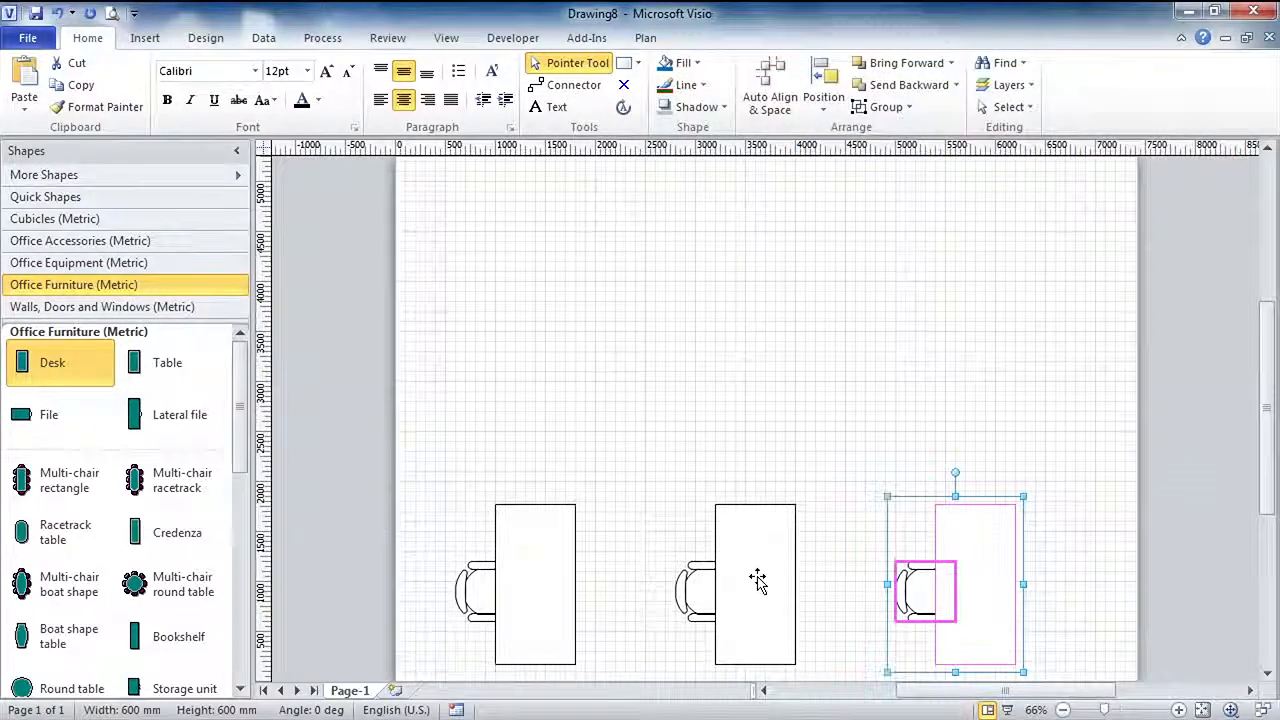
Label the three desks, from left to right, with their occupants' first names.
{"action": "left_click", "coordinate": [550, 592]}
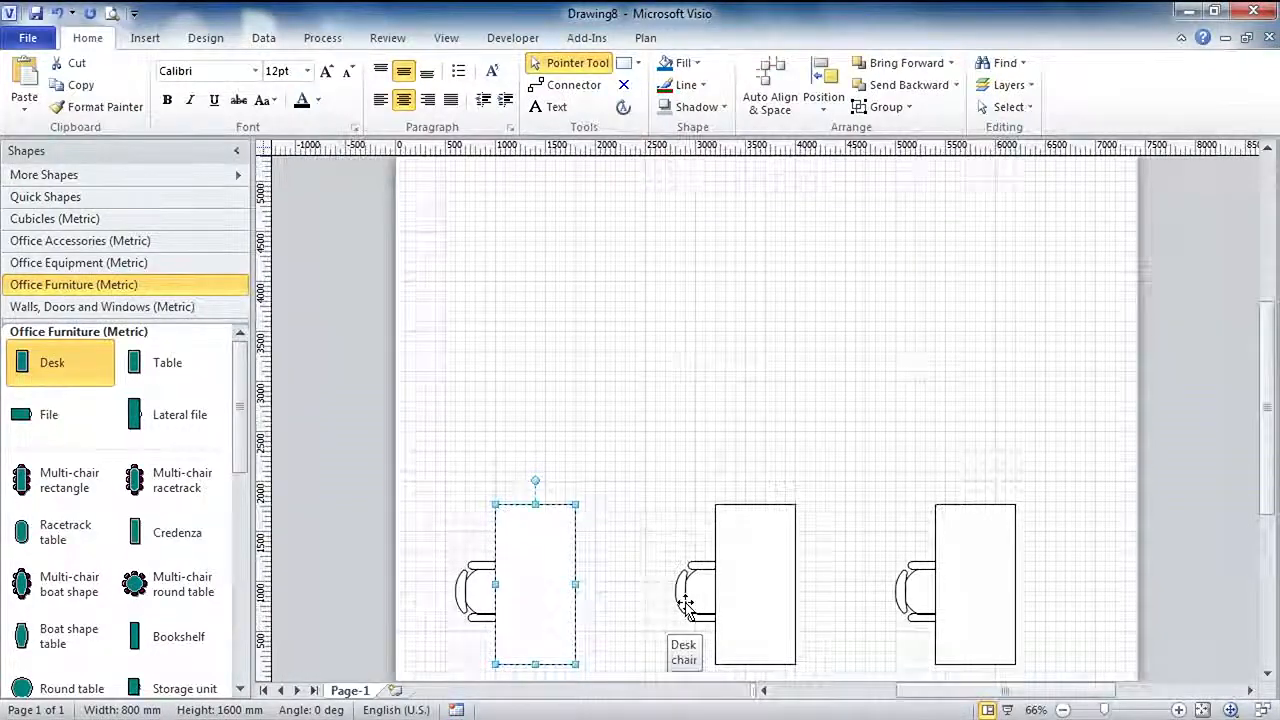
{"action": "type", "text": "Scott"}
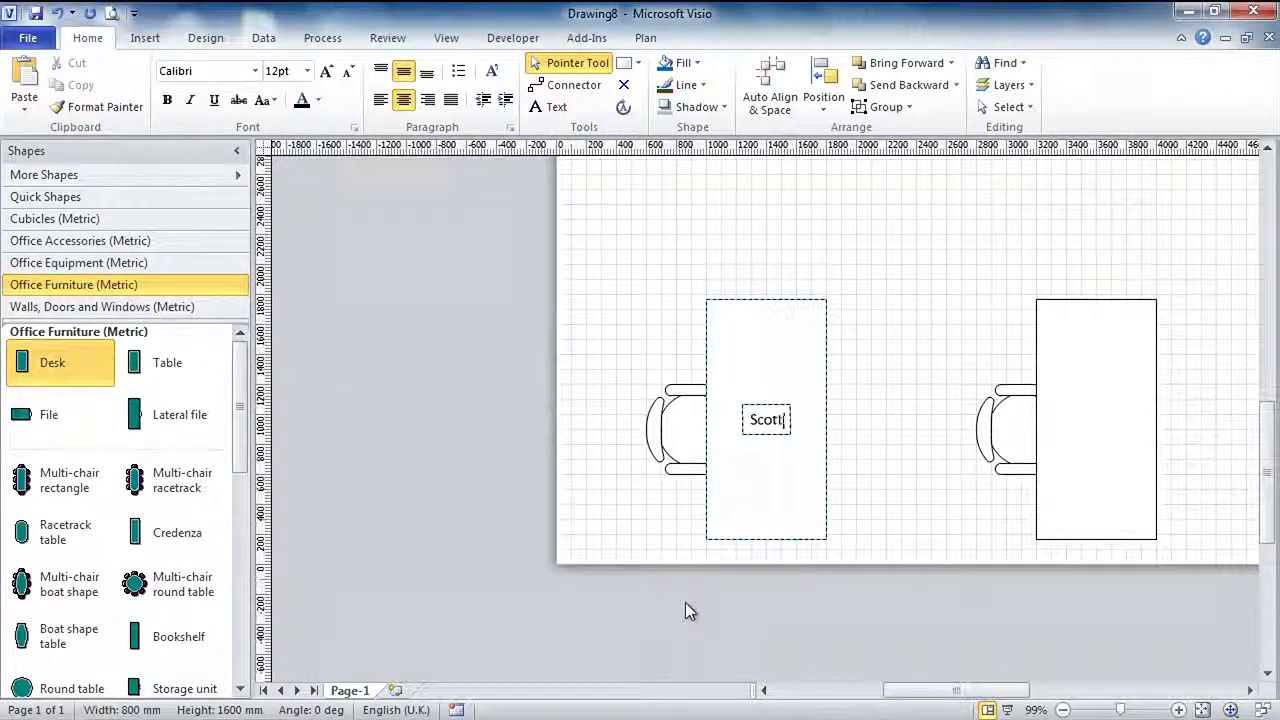
{"action": "key", "text": "Escape"}
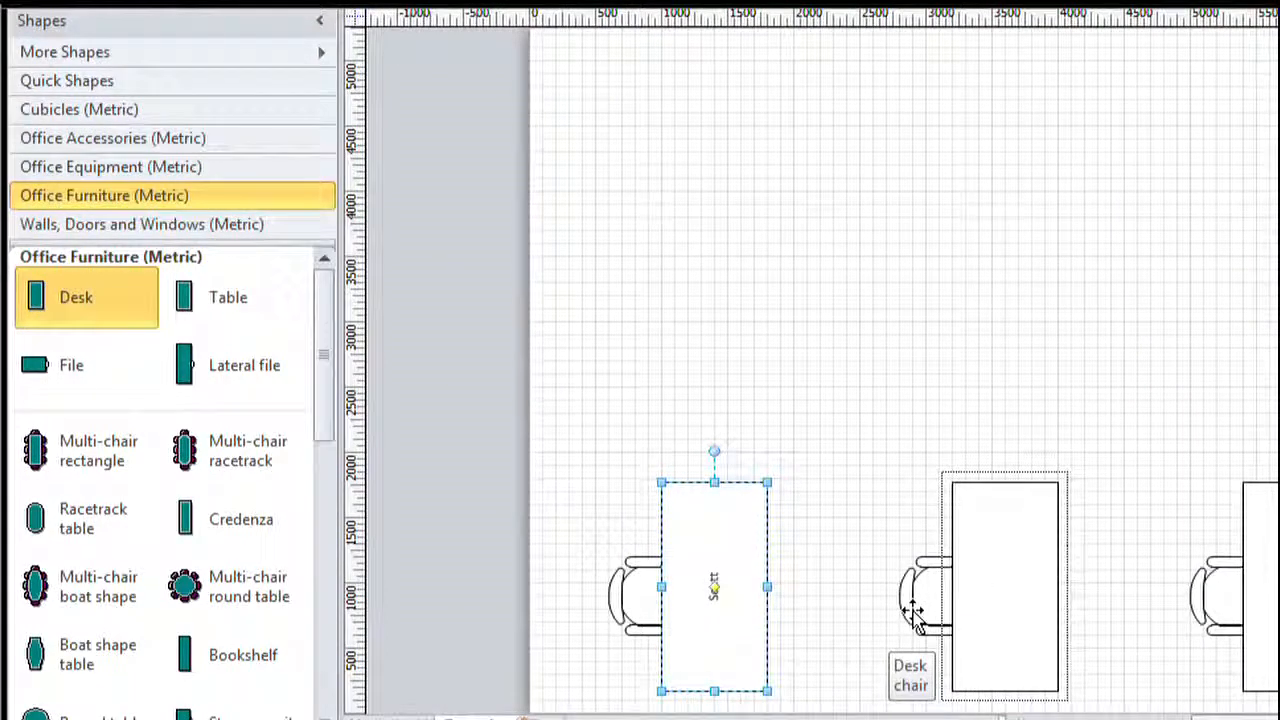
{"action": "left_click", "coordinate": [912, 612]}
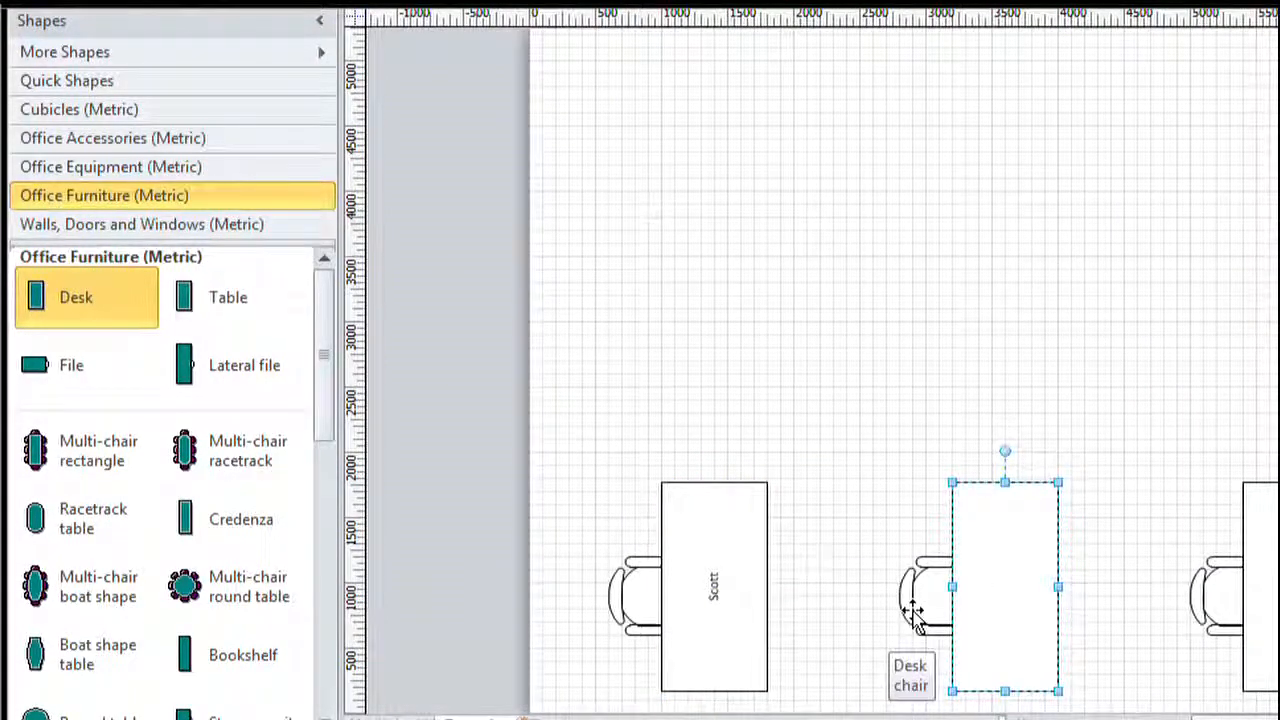
{"action": "type", "text": "Chris"}
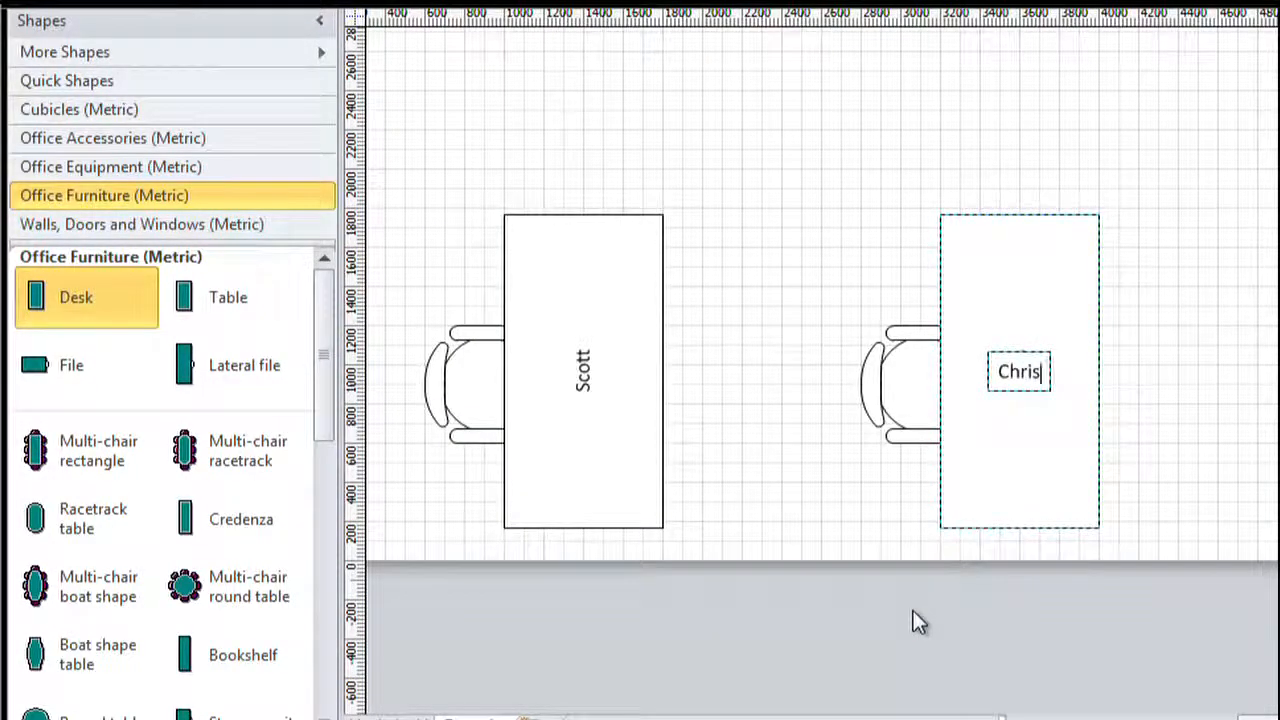
{"action": "key", "text": "Escape"}
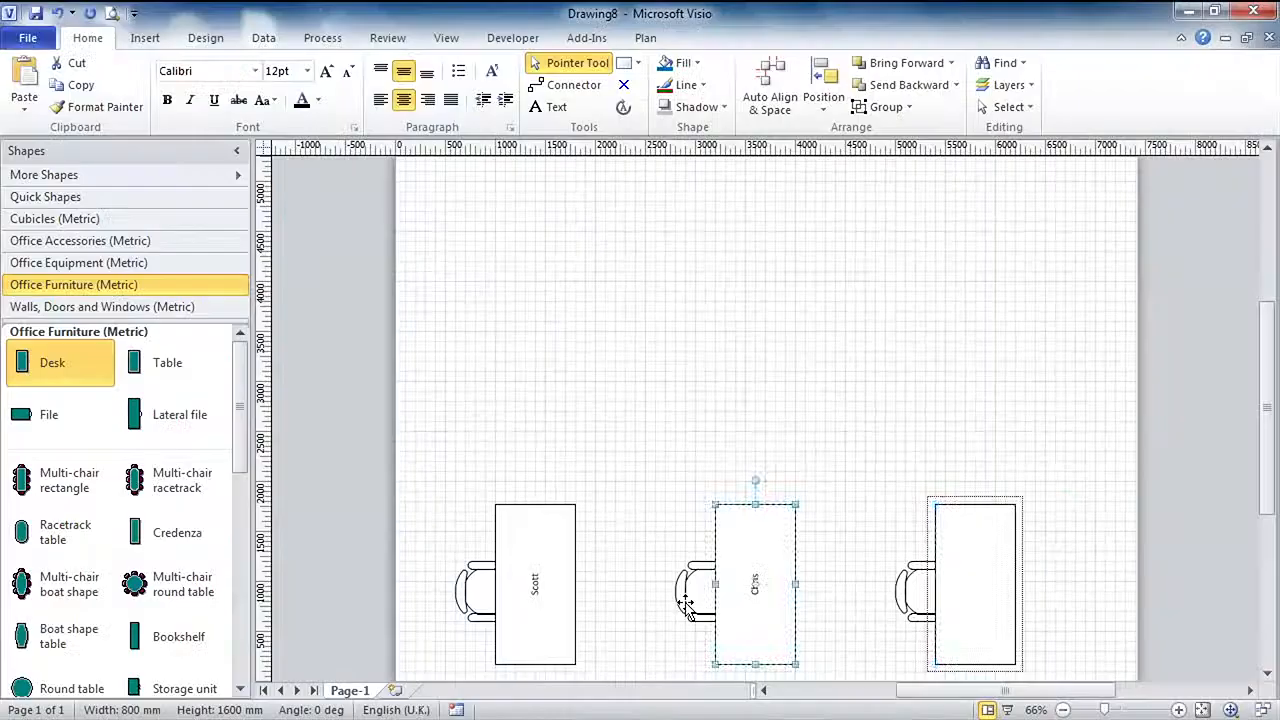
{"action": "key", "text": "Tab"}
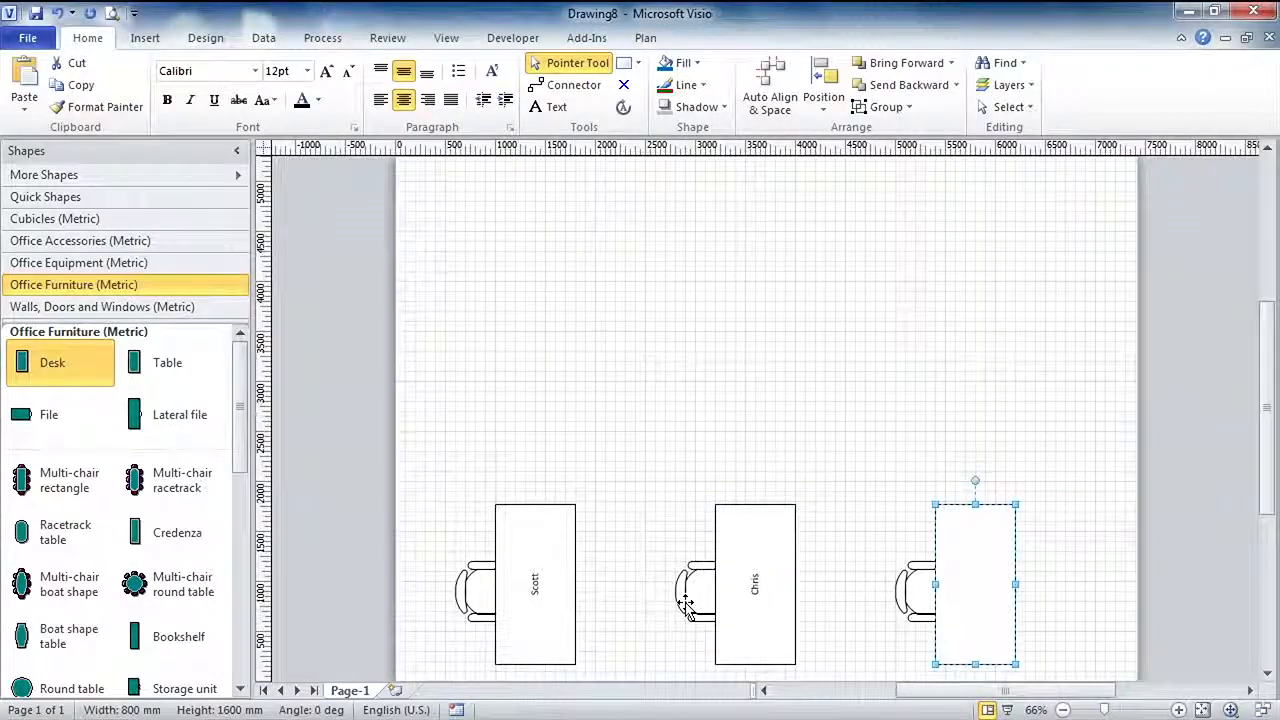
{"action": "type", "text": "David"}
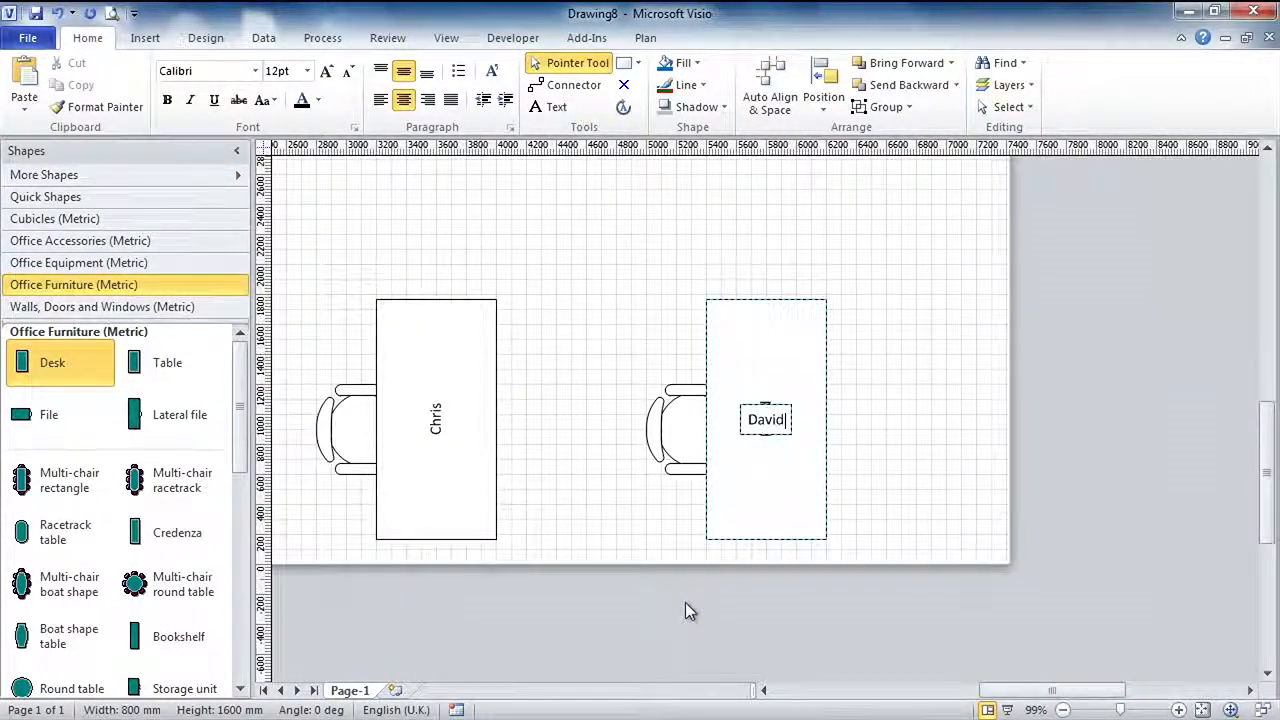
{"action": "key", "text": "Escape"}
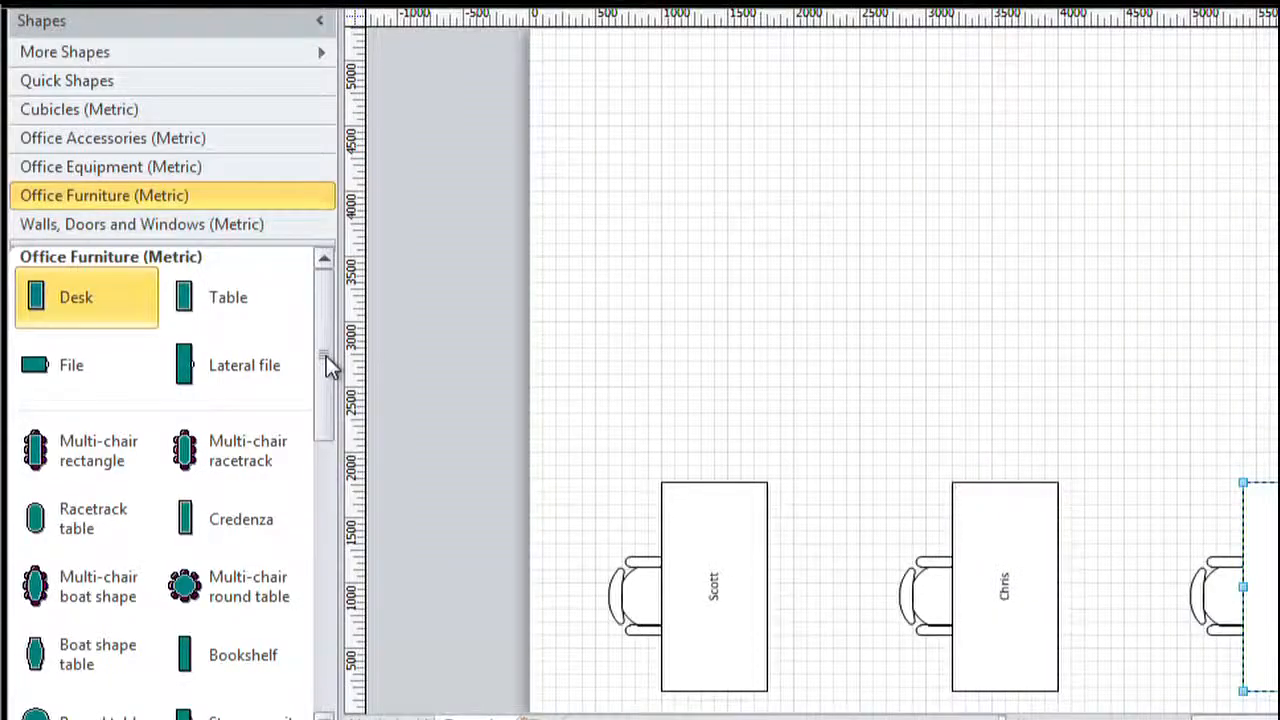
Place a Work surface above the leftmost desk, rotate it 90 degrees so it lies horizontally, and position it just above that desk.
{"action": "left_click_drag", "start_coordinate": [326, 356], "coordinate": [340, 305]}
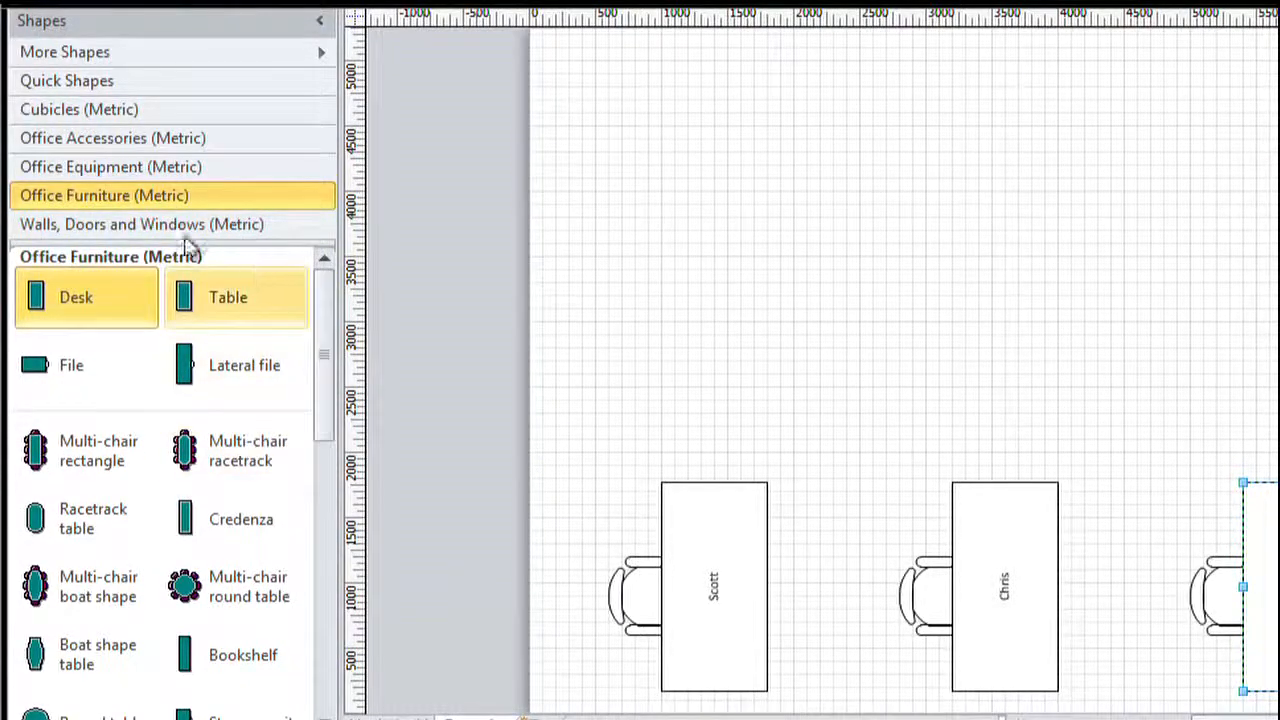
{"action": "left_click_drag", "start_coordinate": [330, 406], "coordinate": [322, 462]}
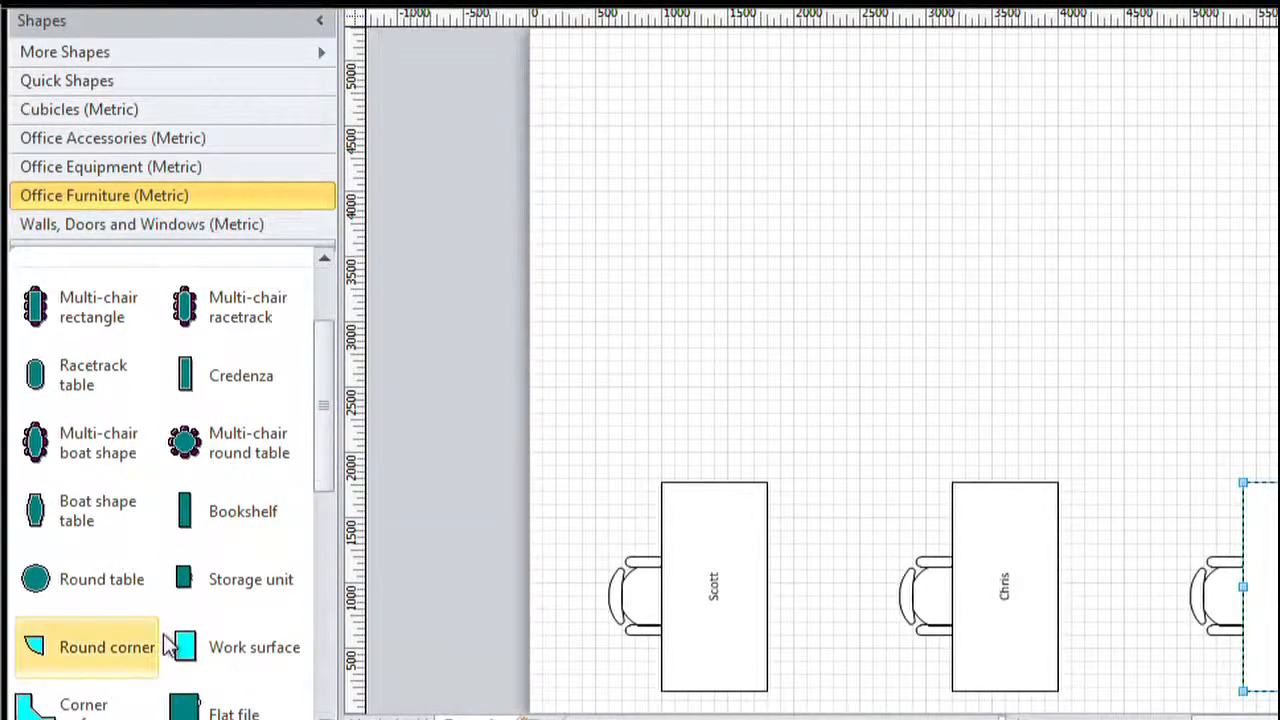
{"action": "left_click_drag", "start_coordinate": [180, 647], "coordinate": [620, 386]}
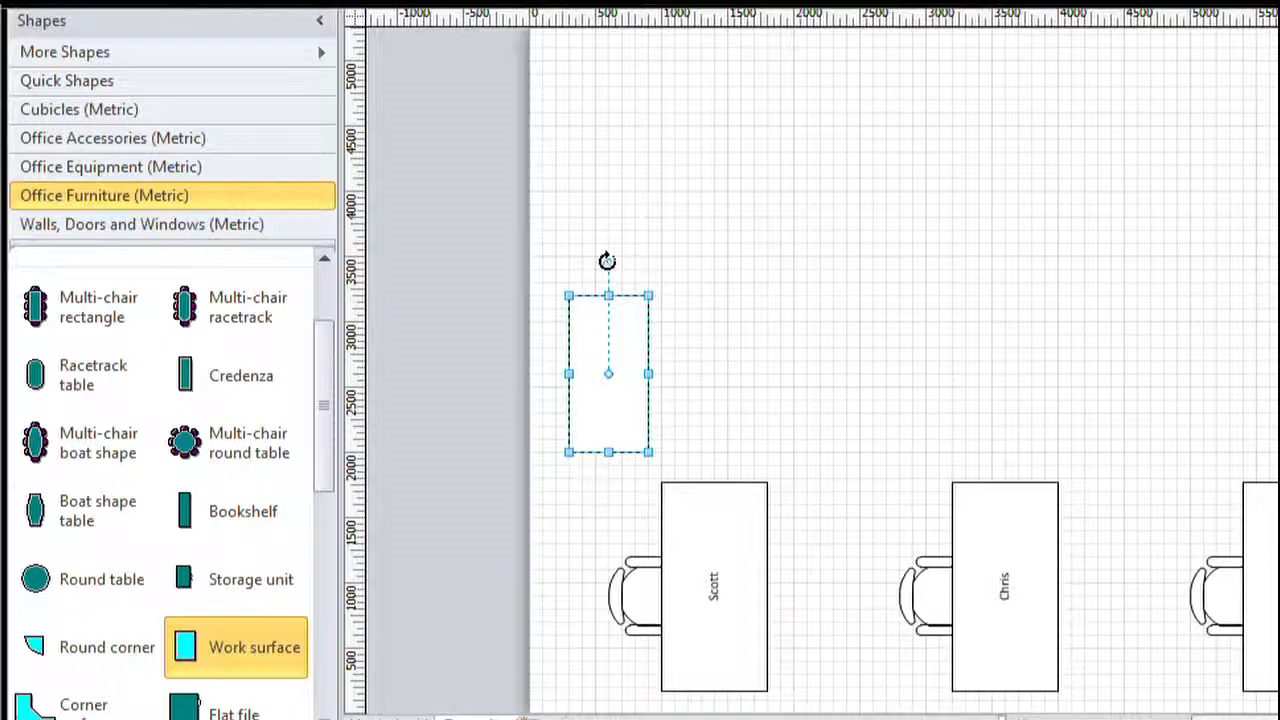
{"action": "left_click_drag", "start_coordinate": [620, 145], "coordinate": [606, 341]}
{"action": "left_click_drag", "start_coordinate": [606, 342], "coordinate": [651, 417]}
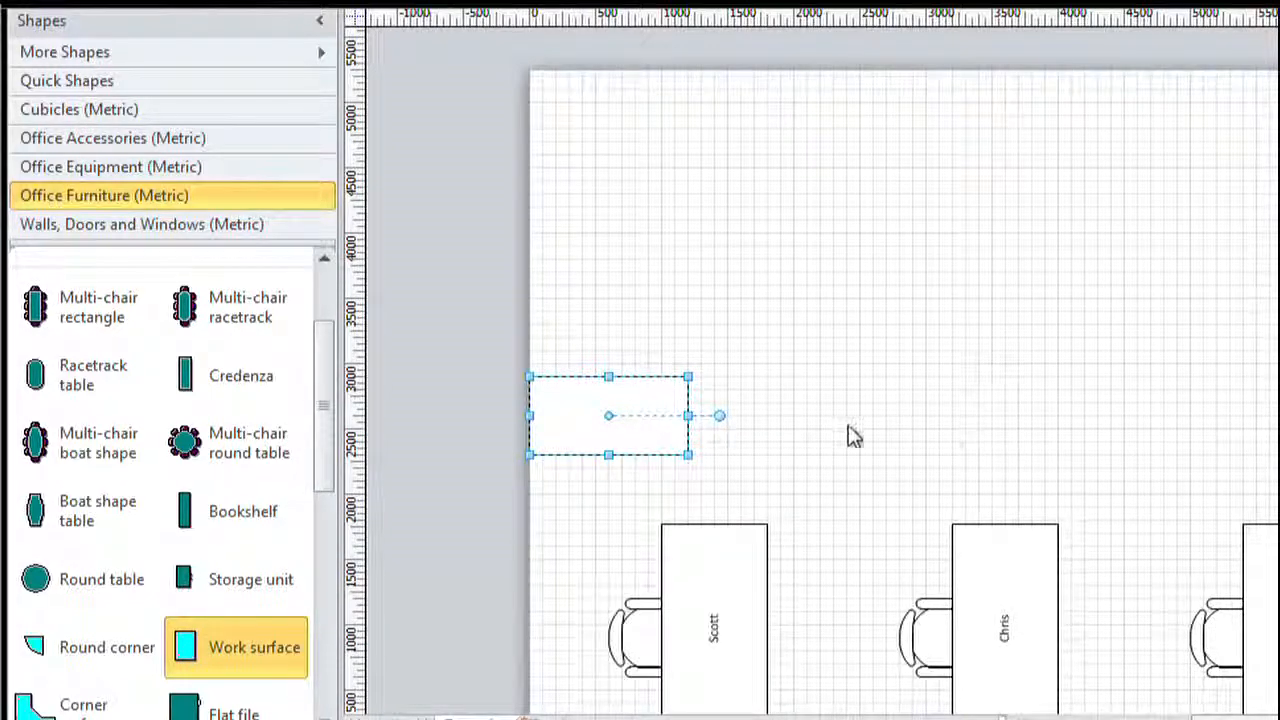
{"action": "left_click_drag", "start_coordinate": [567, 430], "coordinate": [620, 469]}
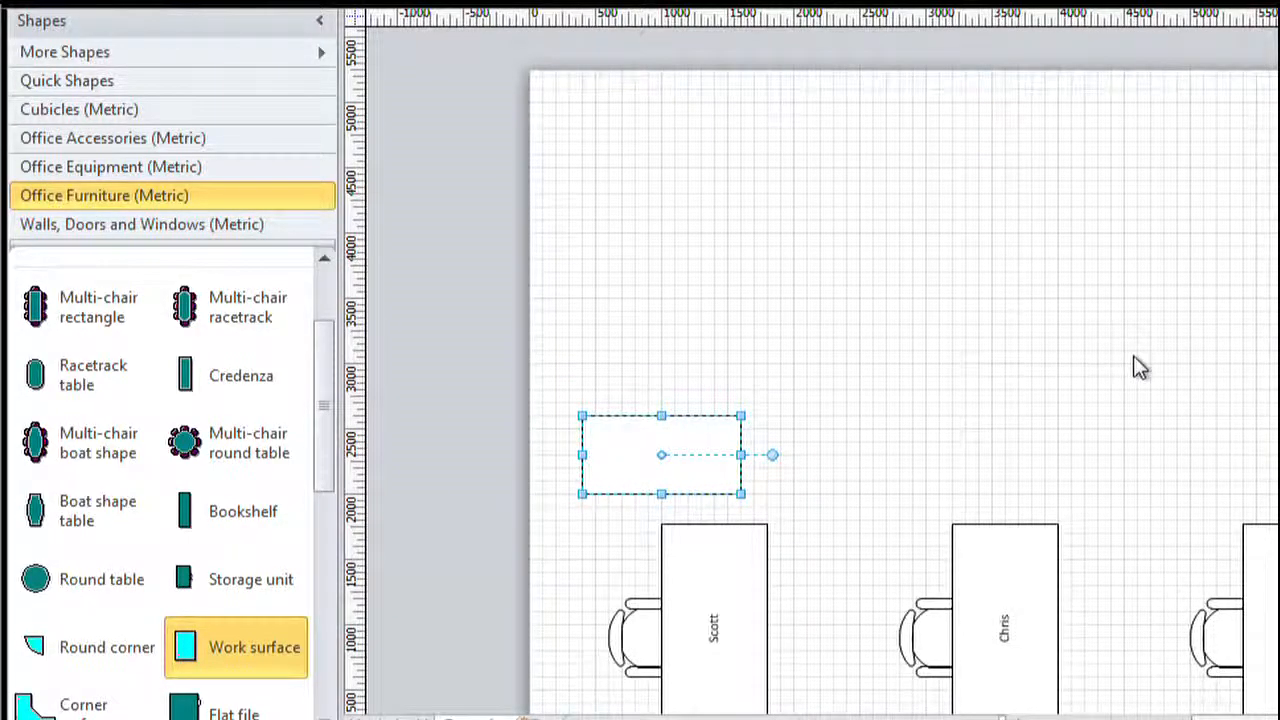
Duplicate the work surface and glue the copy to the connection point on the original's right end.
{"action": "key", "text": "ctrl+d"}
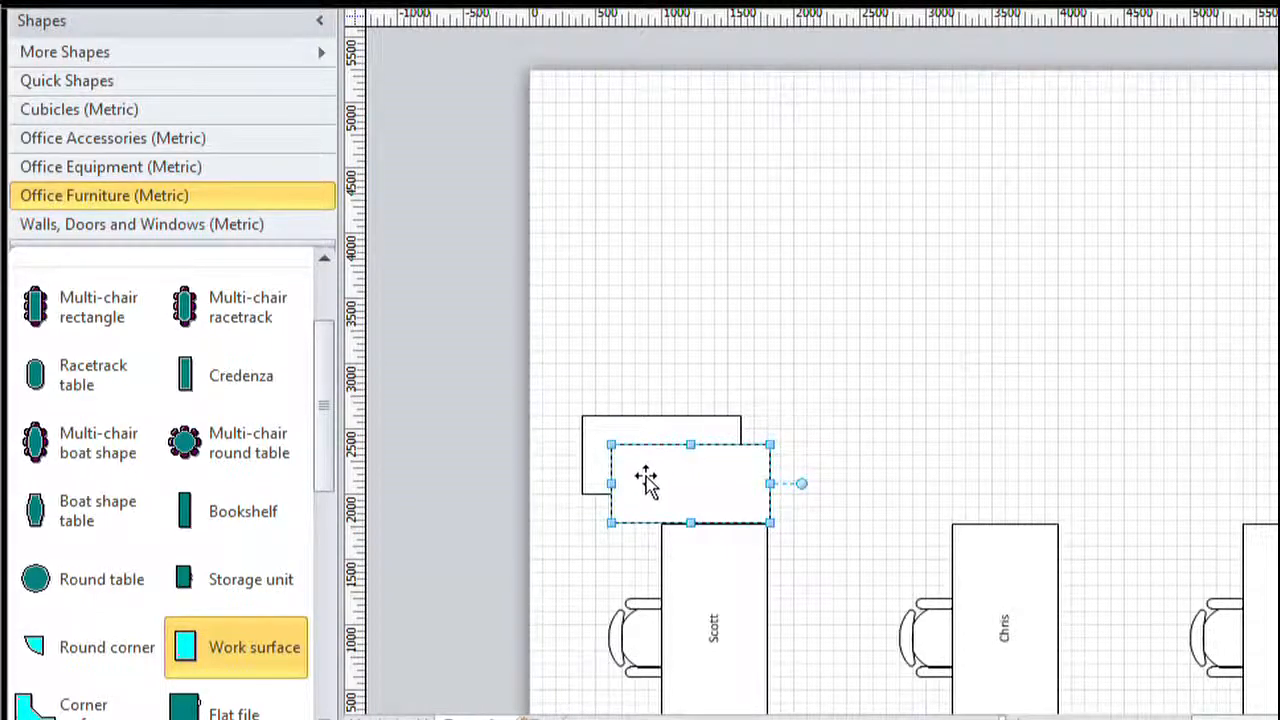
{"action": "left_click_drag", "start_coordinate": [642, 490], "coordinate": [778, 461]}
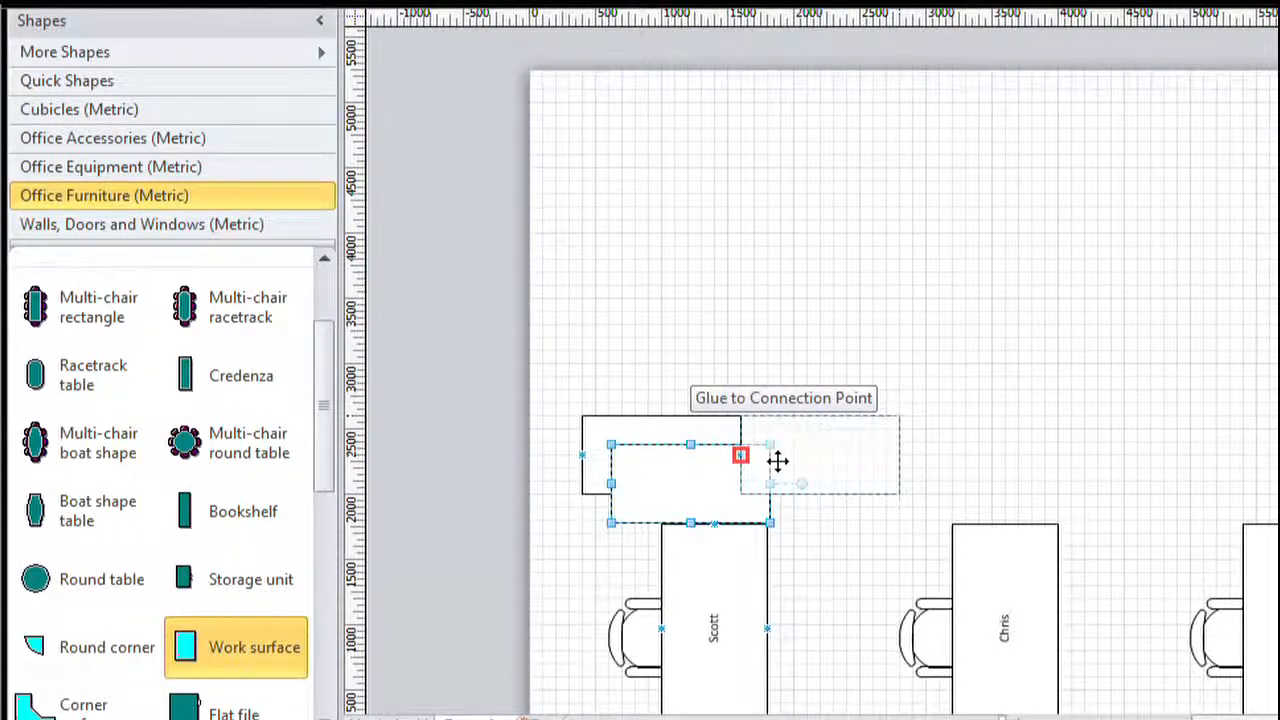
{"action": "left_click_drag", "start_coordinate": [778, 461], "coordinate": [780, 462]}
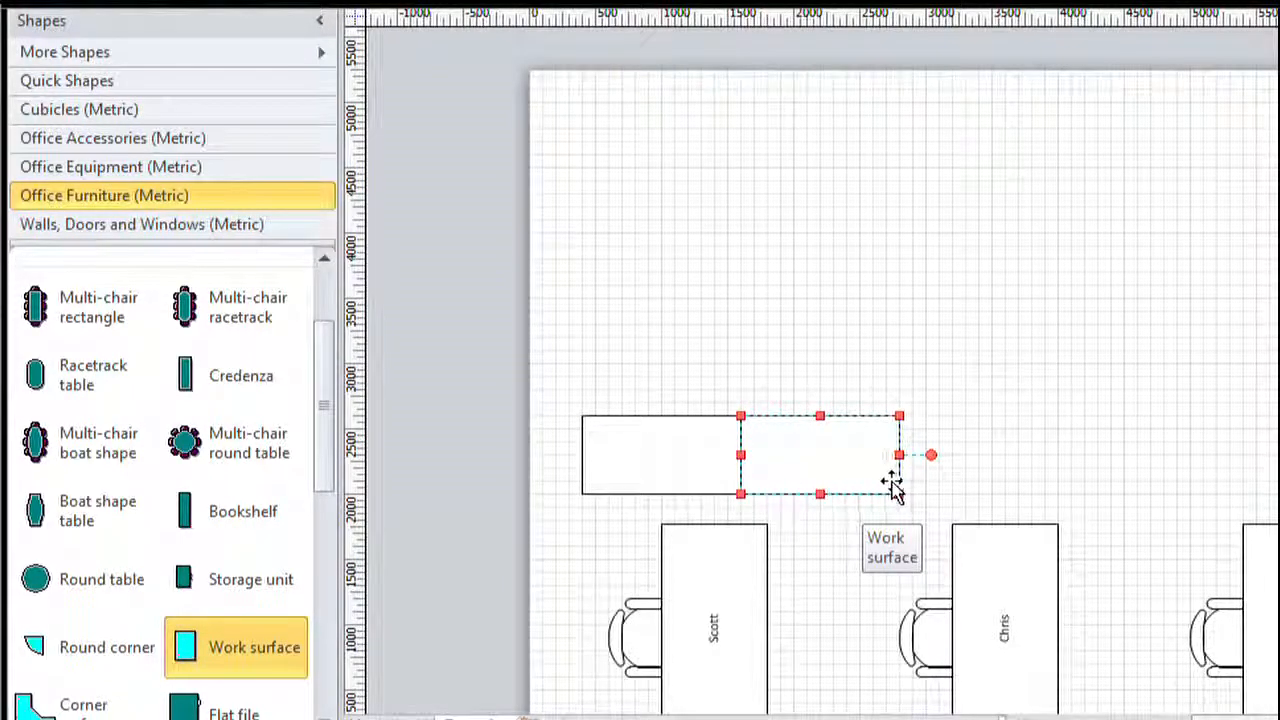
Try moving the first work surface up and rotating it about 45 degrees to test the glued pair, and undo both changes.
{"action": "left_click", "coordinate": [640, 457]}
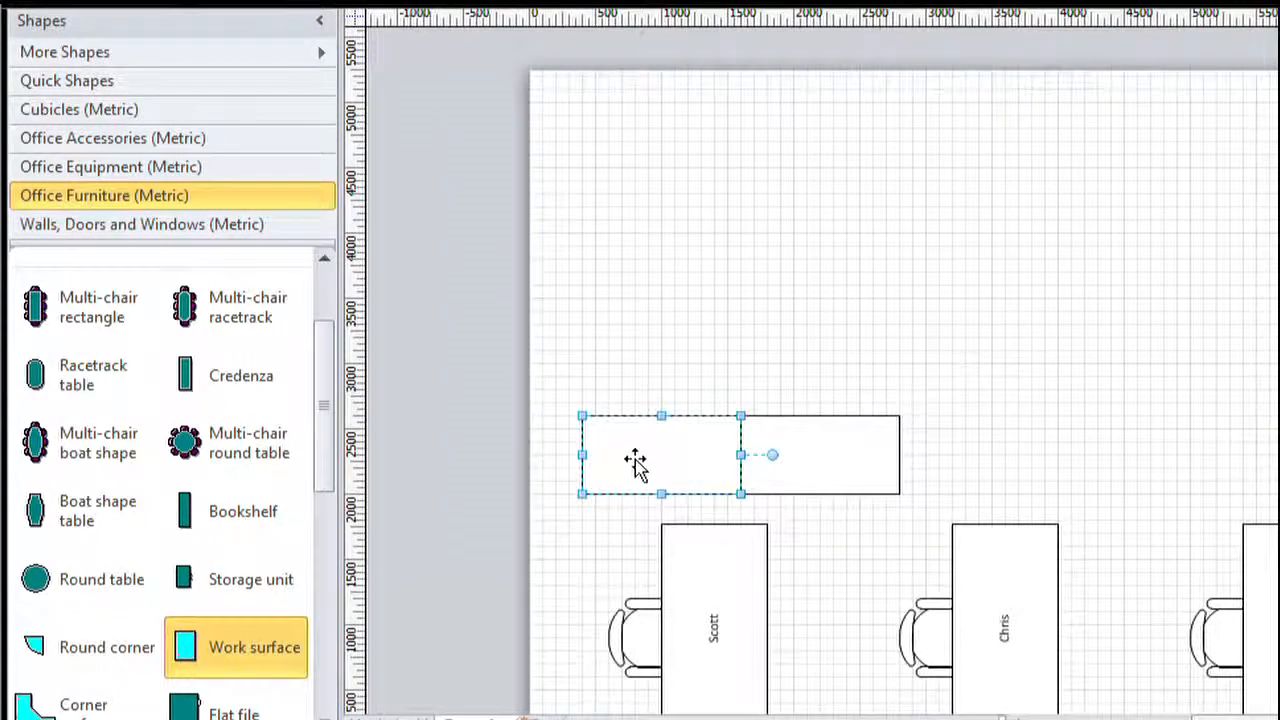
{"action": "left_click_drag", "start_coordinate": [625, 465], "coordinate": [704, 321]}
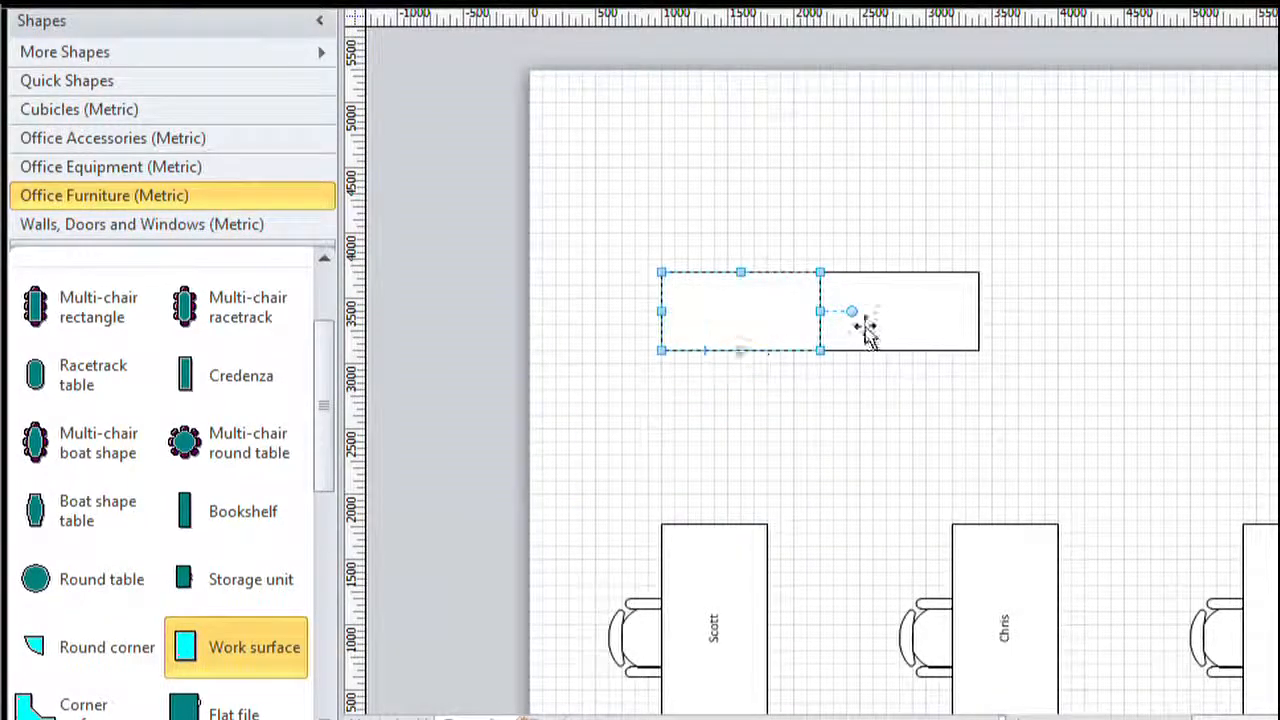
{"action": "left_click_drag", "start_coordinate": [853, 312], "coordinate": [802, 257]}
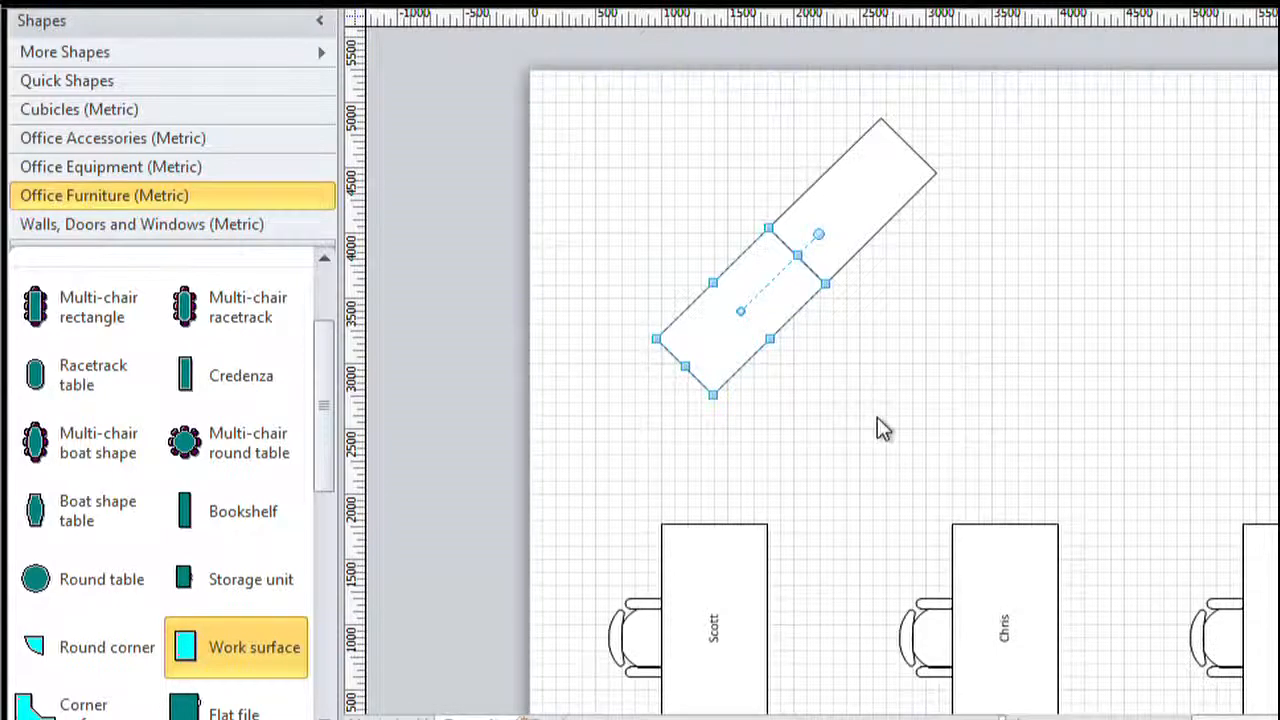
{"action": "key", "text": "ctrl+z"}
{"action": "key", "text": "ctrl+z"}
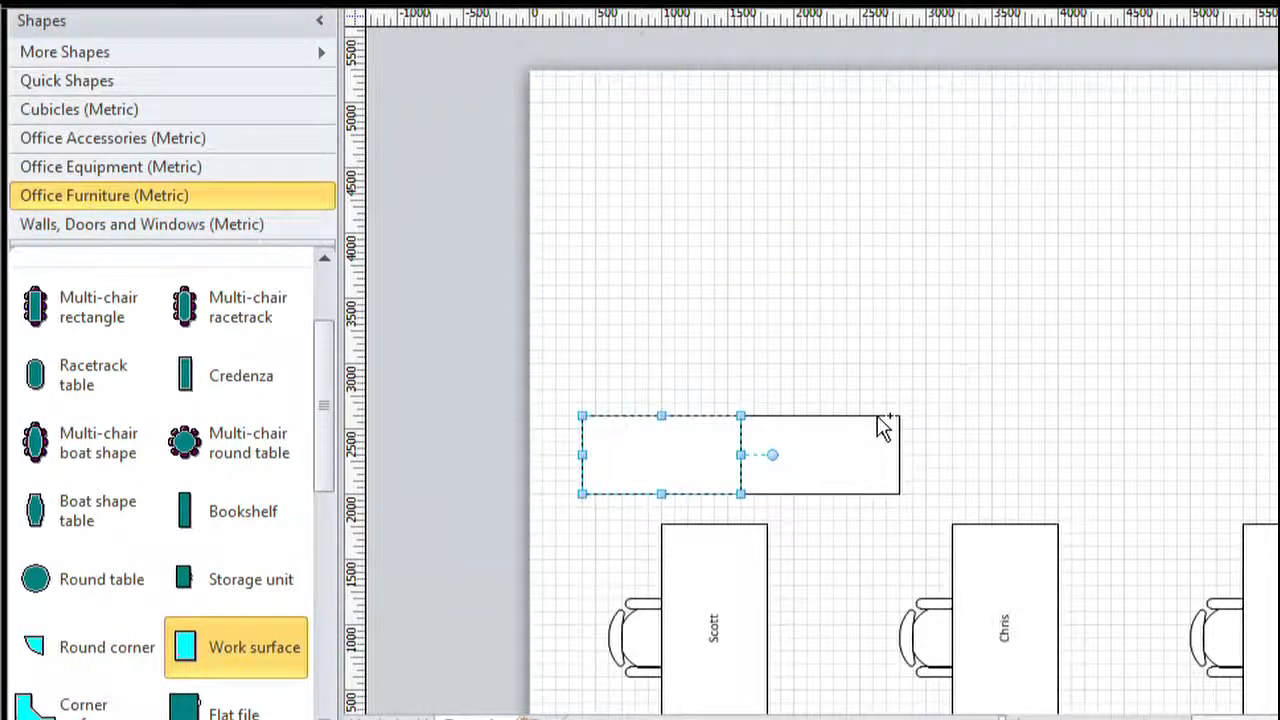
Duplicate the second work surface and extend the row end to end to the right until it has five surfaces.
{"action": "left_click", "coordinate": [841, 474]}
{"action": "key", "text": "ctrl+d"}
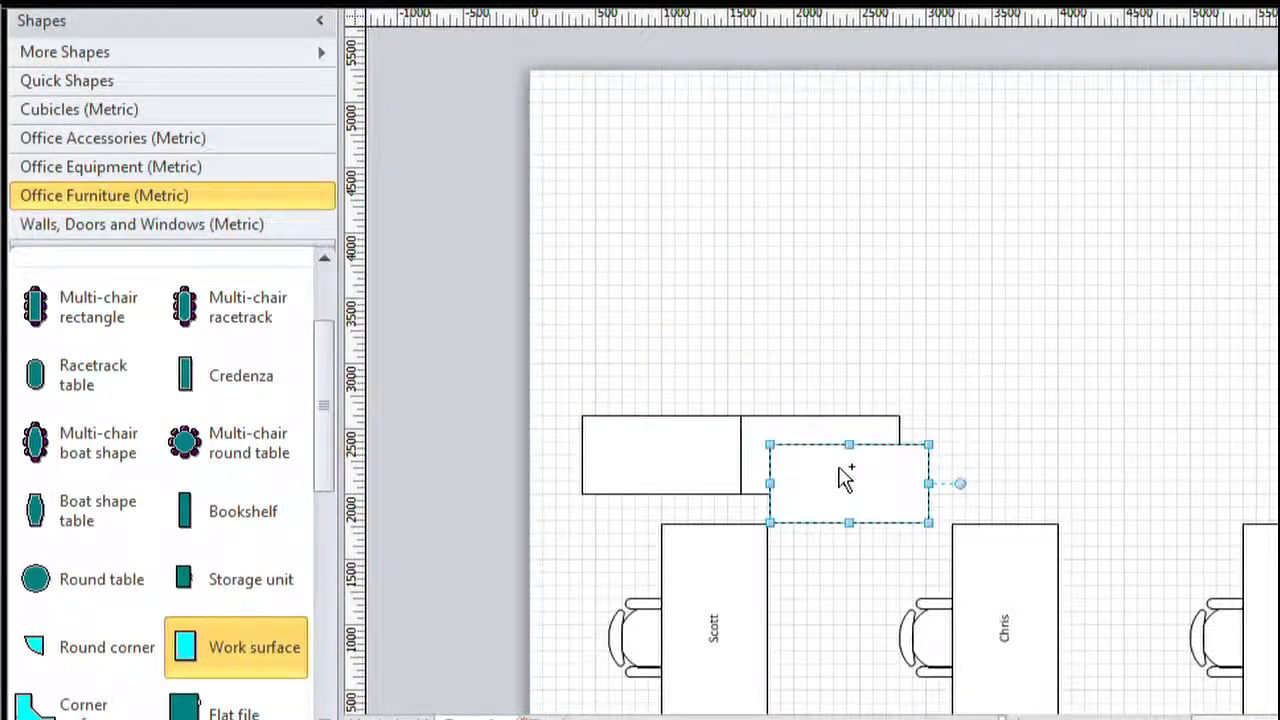
{"action": "mouse_move", "coordinate": [820, 482]}
{"action": "left_mouse_down"}
{"action": "mouse_move", "coordinate": [949, 459]}
{"action": "mouse_move", "coordinate": [1252, 482]}
{"action": "left_mouse_up"}
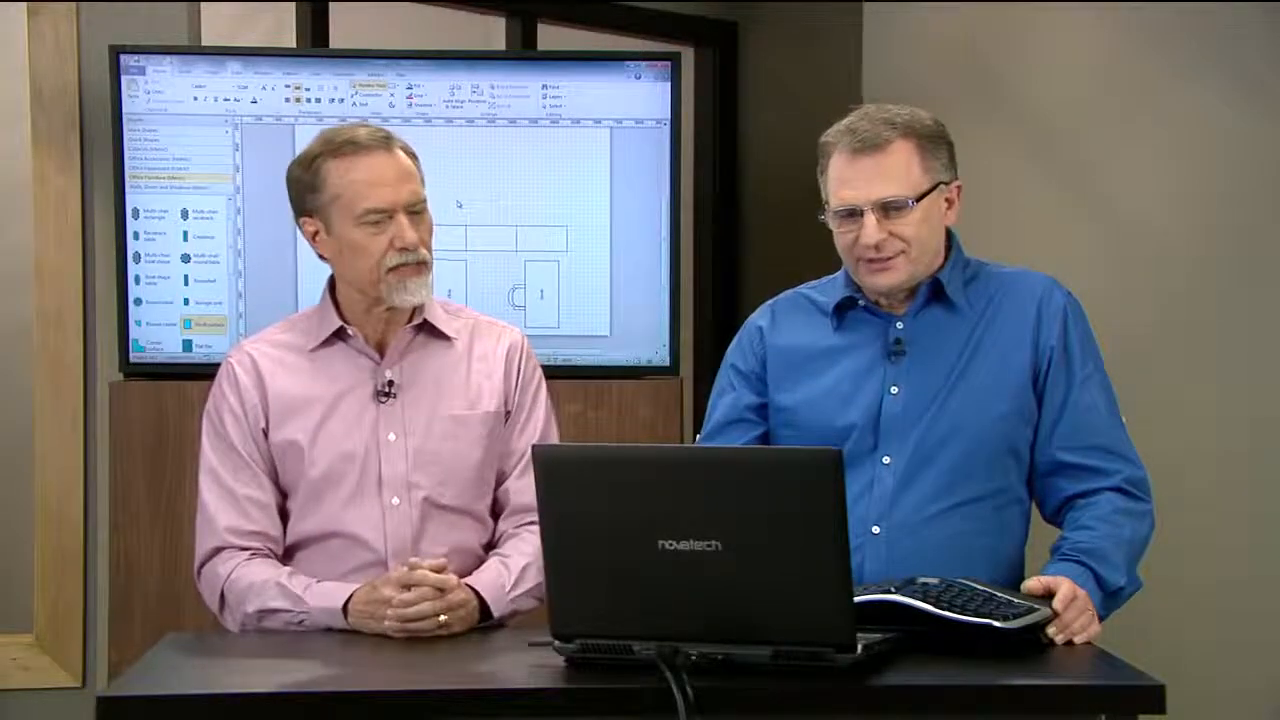
Place a PC from Office Equipment on the leftmost desk, rotate it to -165 degrees, and copy it onto the other two desks.
{"action": "left_click", "coordinate": [160, 170]}
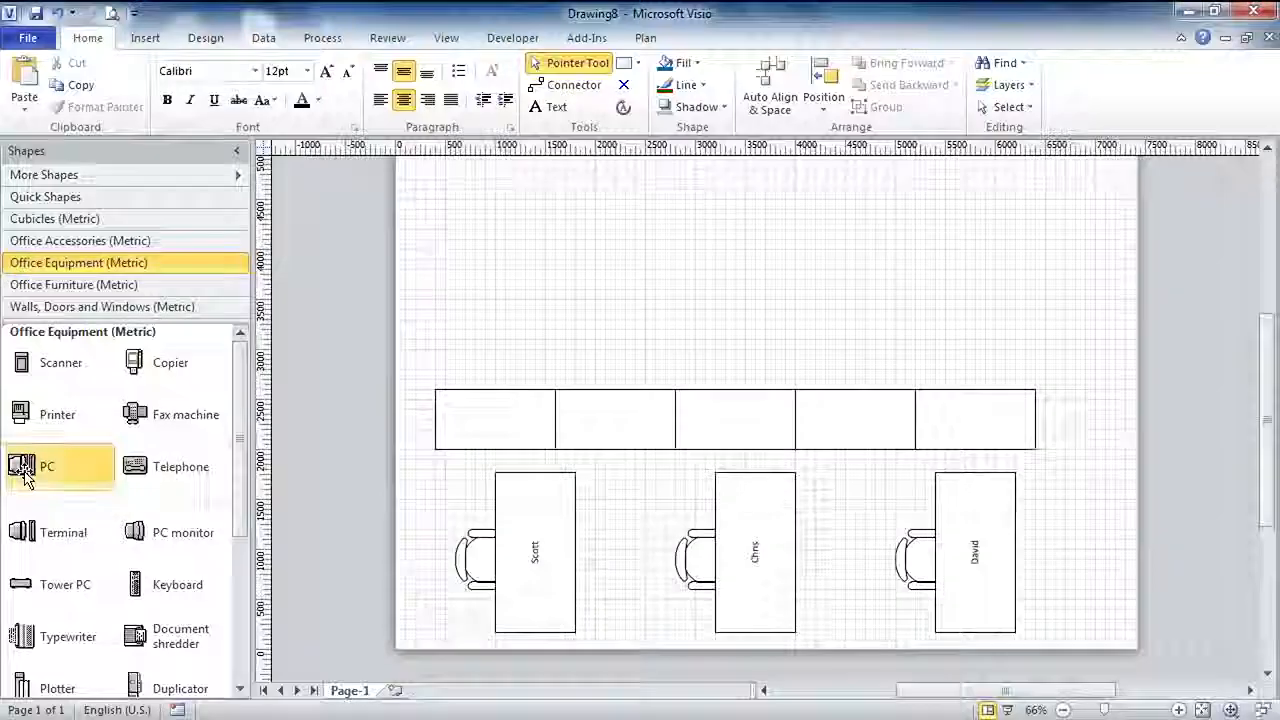
{"action": "left_click_drag", "start_coordinate": [29, 466], "coordinate": [540, 505]}
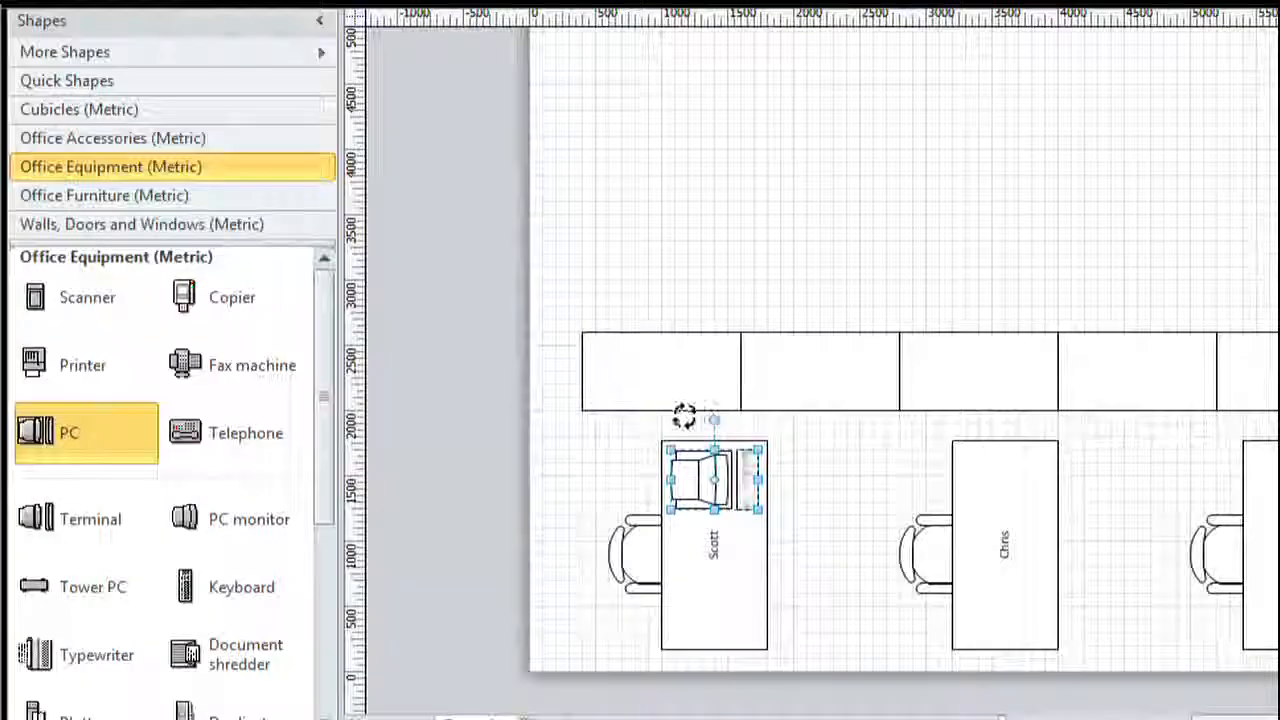
{"action": "left_click_drag", "start_coordinate": [684, 416], "coordinate": [724, 522]}
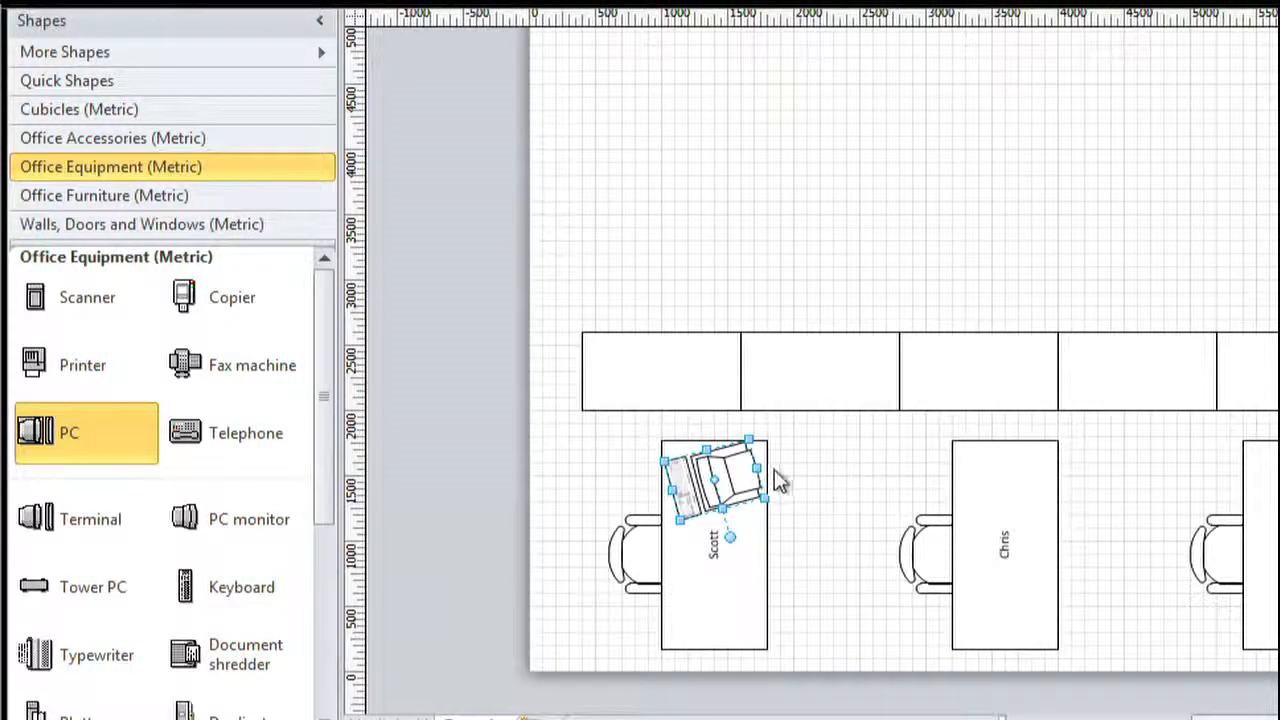
{"action": "left_click_drag", "start_coordinate": [740, 505], "coordinate": [1030, 504]}
{"action": "key", "text": "ctrl+d"}
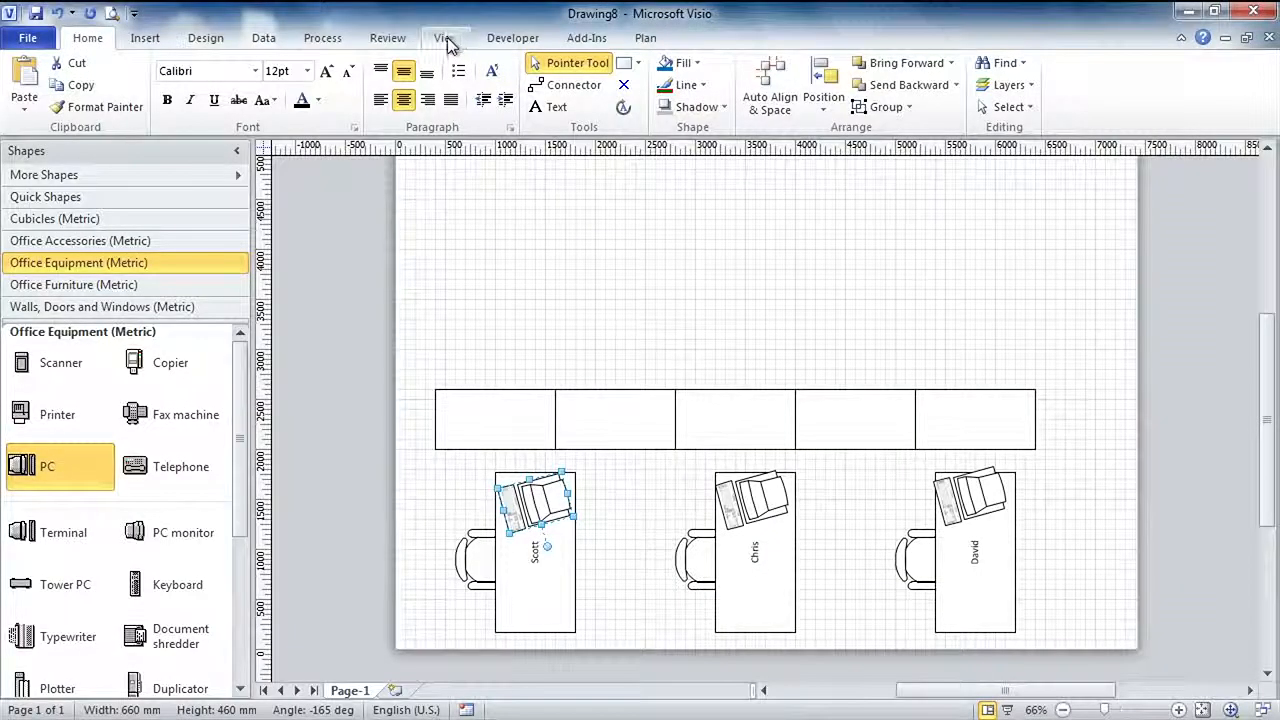
Turn on AutoConnect and bring up the quick shapes above the PC on the leftmost desk.
{"action": "left_click", "coordinate": [446, 39]}
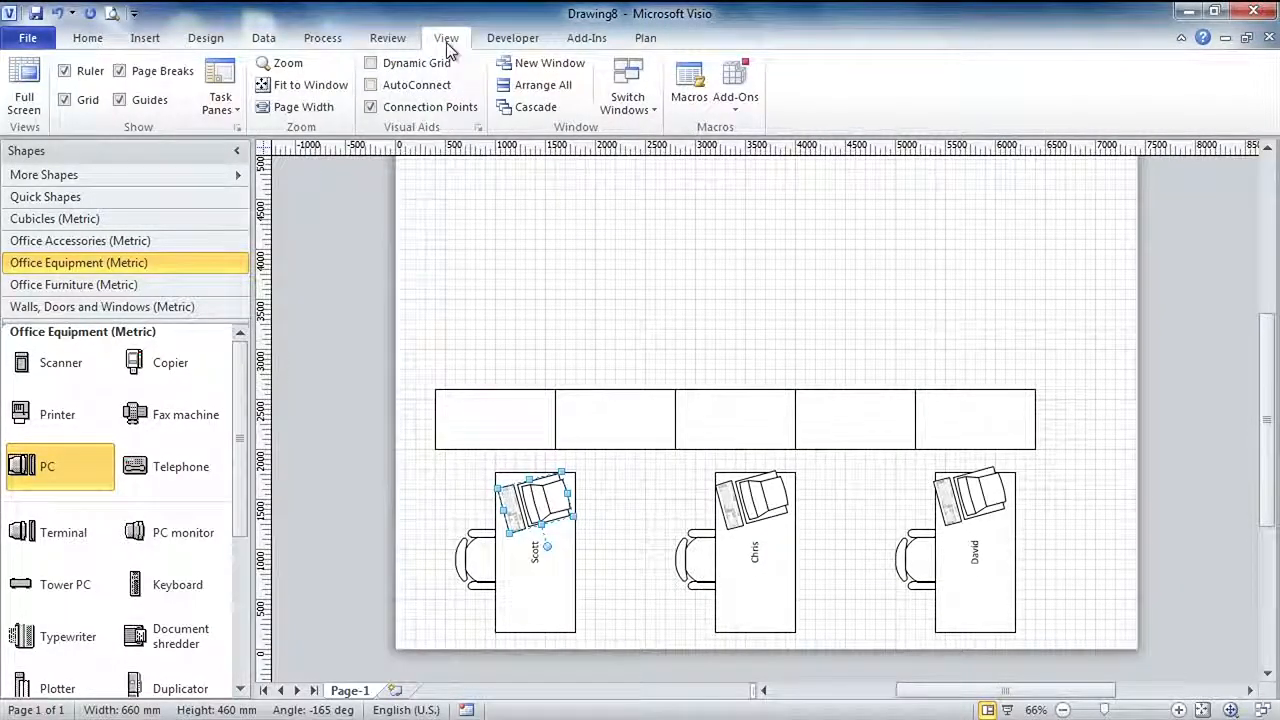
{"action": "left_click", "coordinate": [406, 90]}
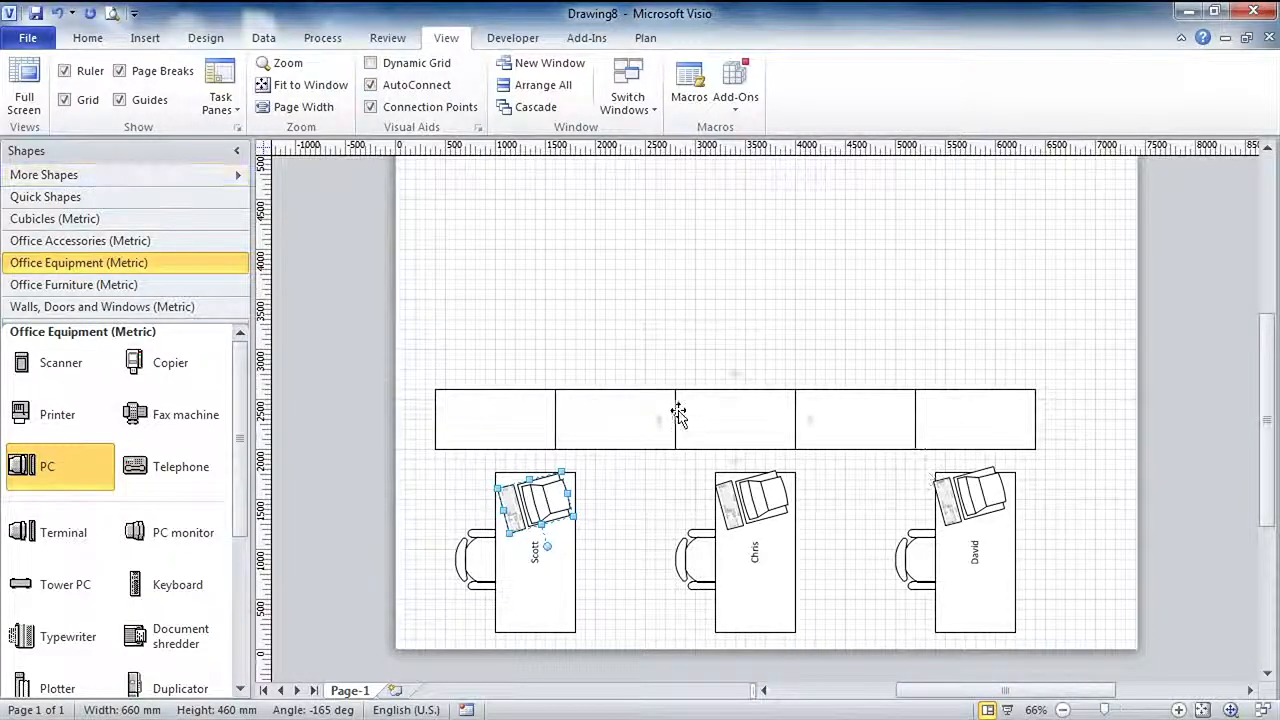
{"action": "left_click", "coordinate": [573, 515]}
{"action": "left_click", "coordinate": [540, 508]}
{"action": "mouse_move", "coordinate": [522, 464]}
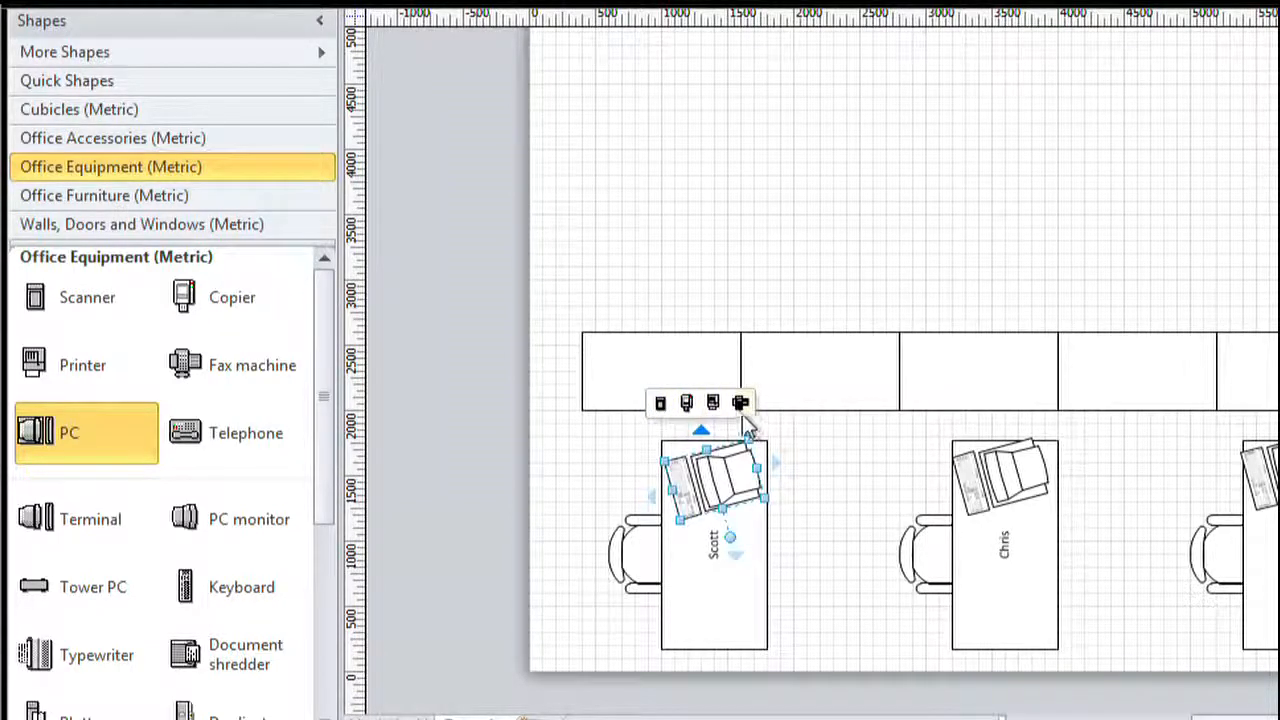
{"action": "left_click", "coordinate": [740, 405]}
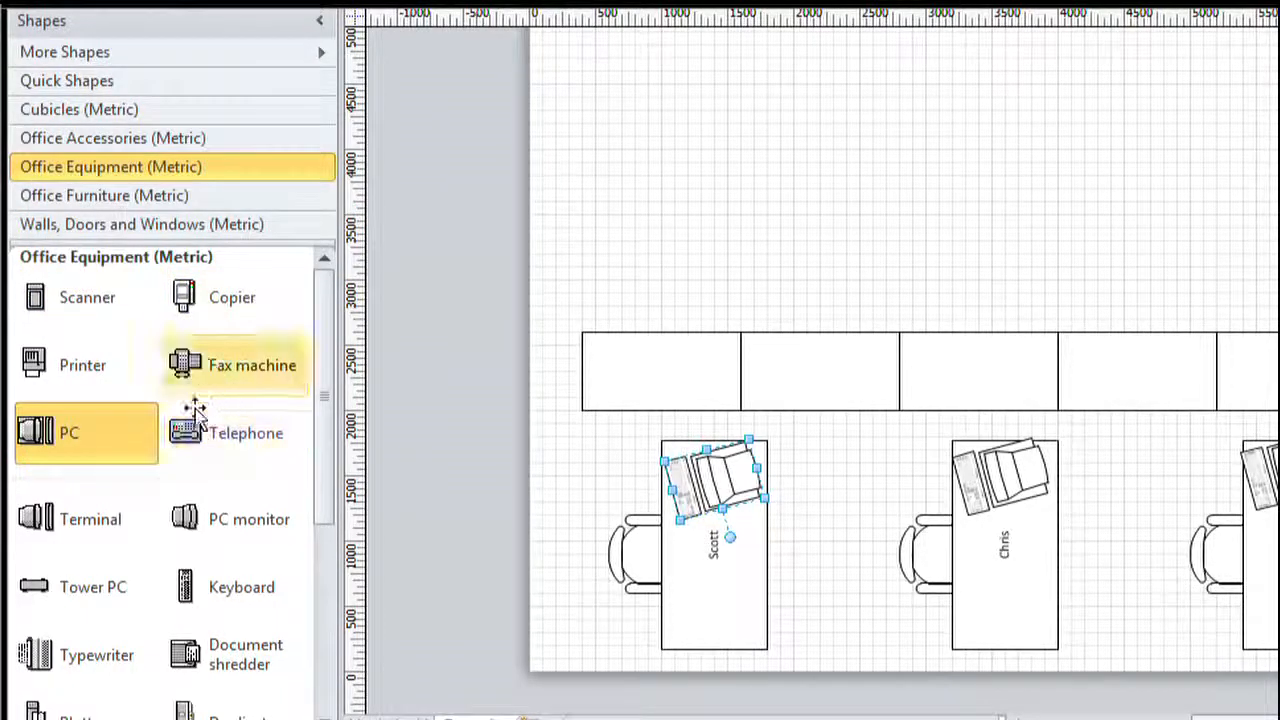
Reorder the Office Equipment shapes so Telephone replaces Fax machine as a quick shape, and auto-connect a Scanner above the leftmost PC.
{"action": "left_click_drag", "start_coordinate": [197, 447], "coordinate": [185, 365]}
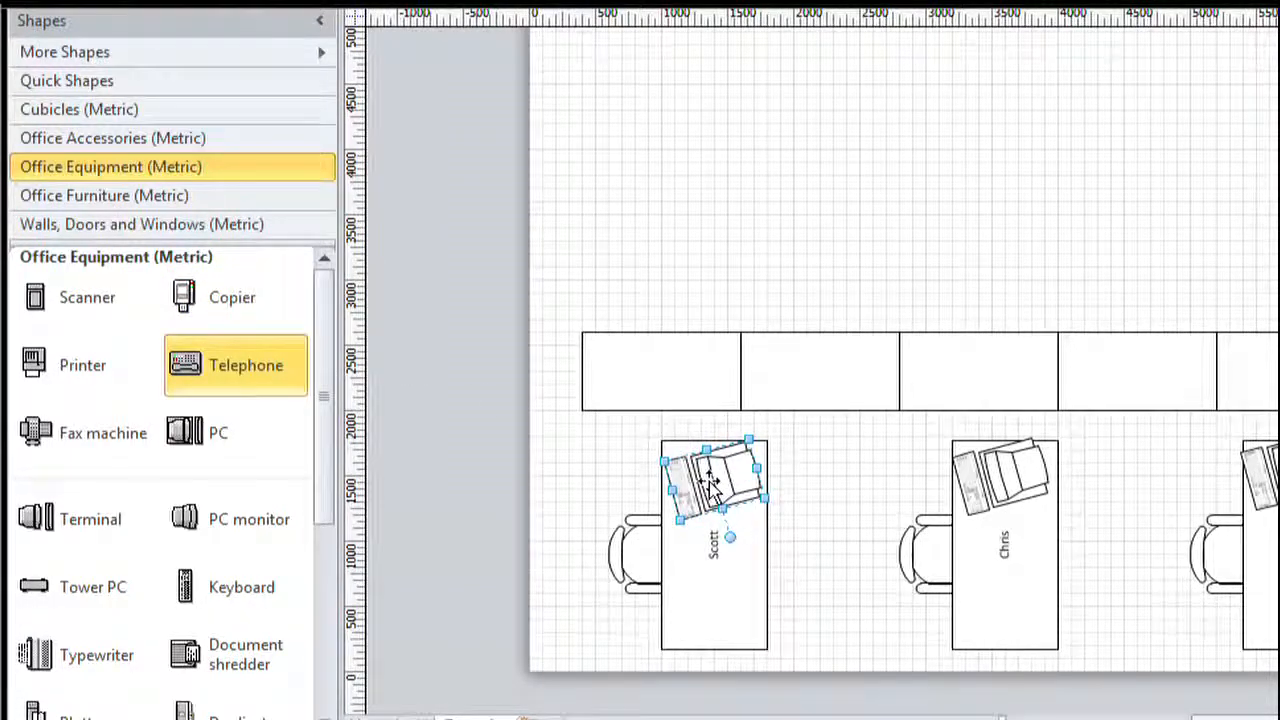
{"action": "mouse_move", "coordinate": [705, 428]}
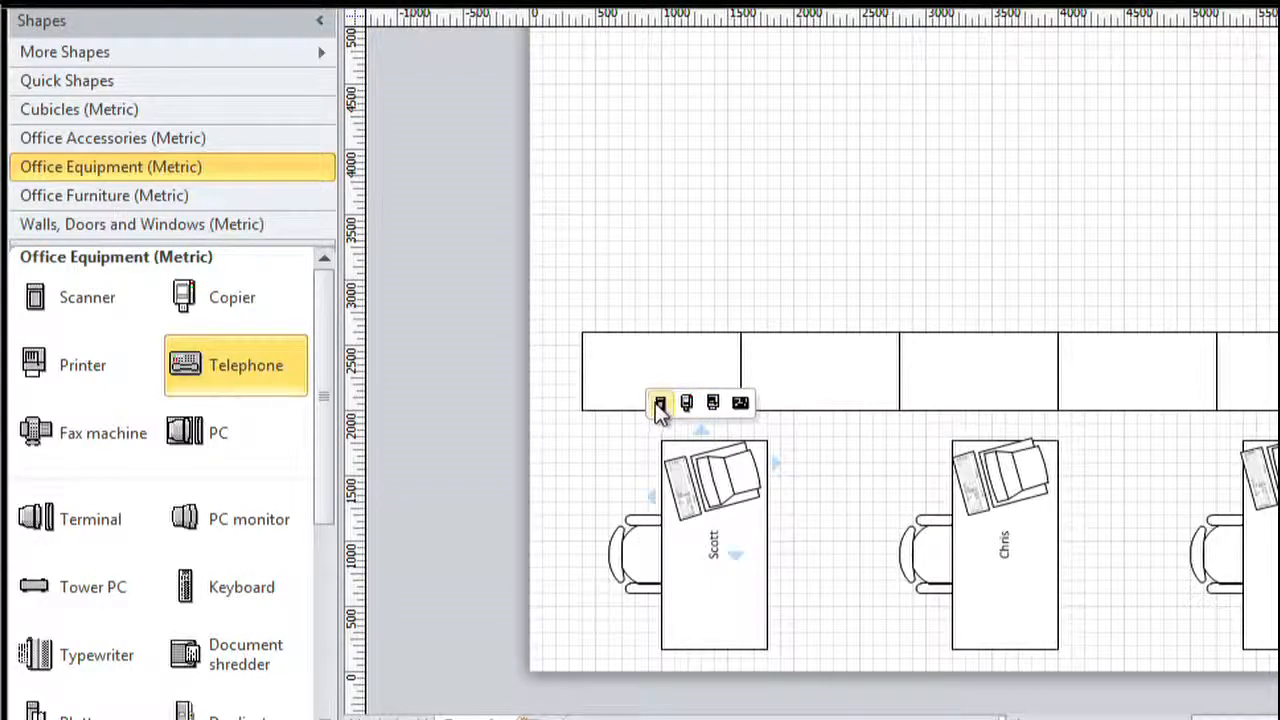
{"action": "left_click", "coordinate": [659, 405]}
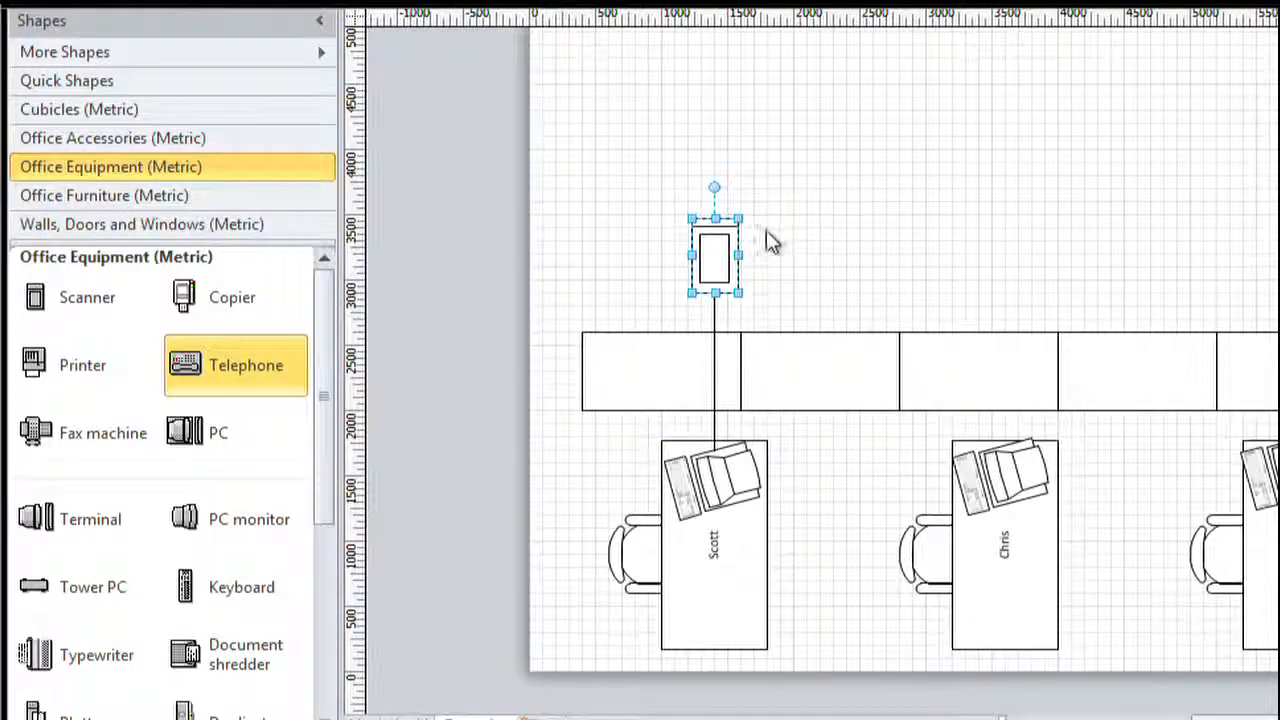
Auto-connect a Copier above the middle desk's PC and a Printer above the rightmost desk's PC.
{"action": "left_click", "coordinate": [1005, 470]}
{"action": "mouse_move", "coordinate": [991, 435]}
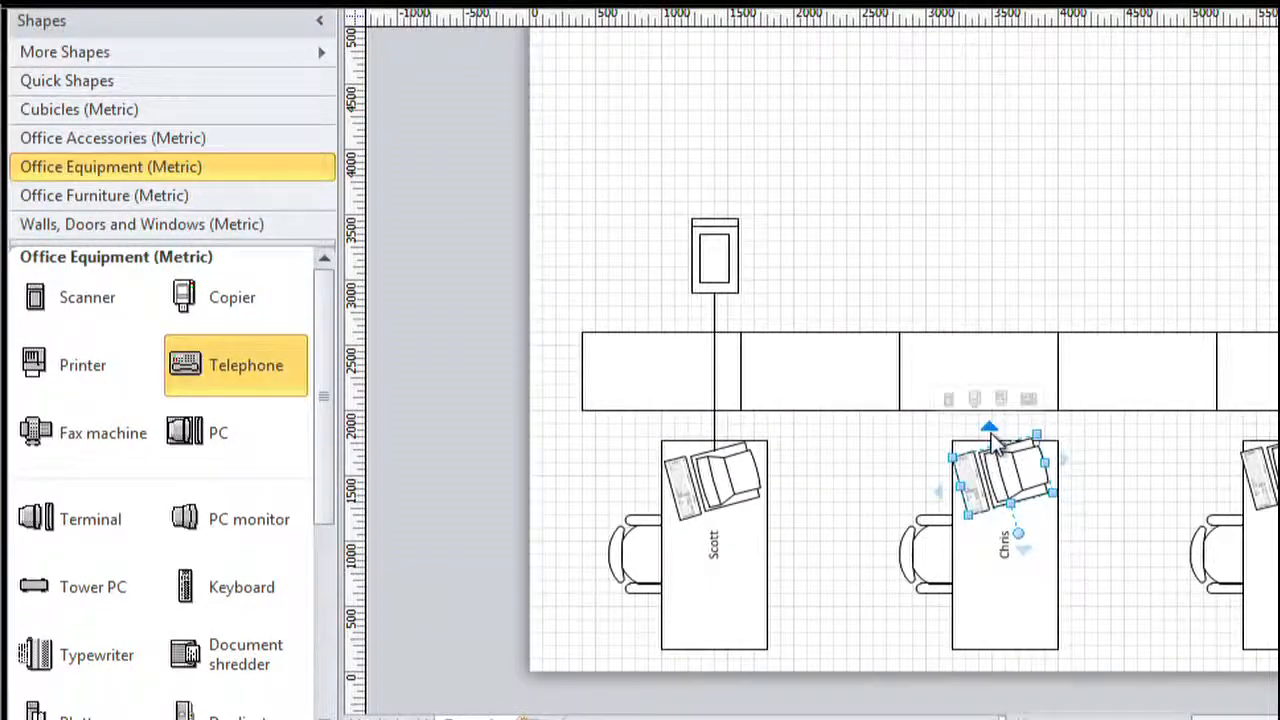
{"action": "left_click", "coordinate": [985, 401]}
{"action": "left_click", "coordinate": [1262, 470]}
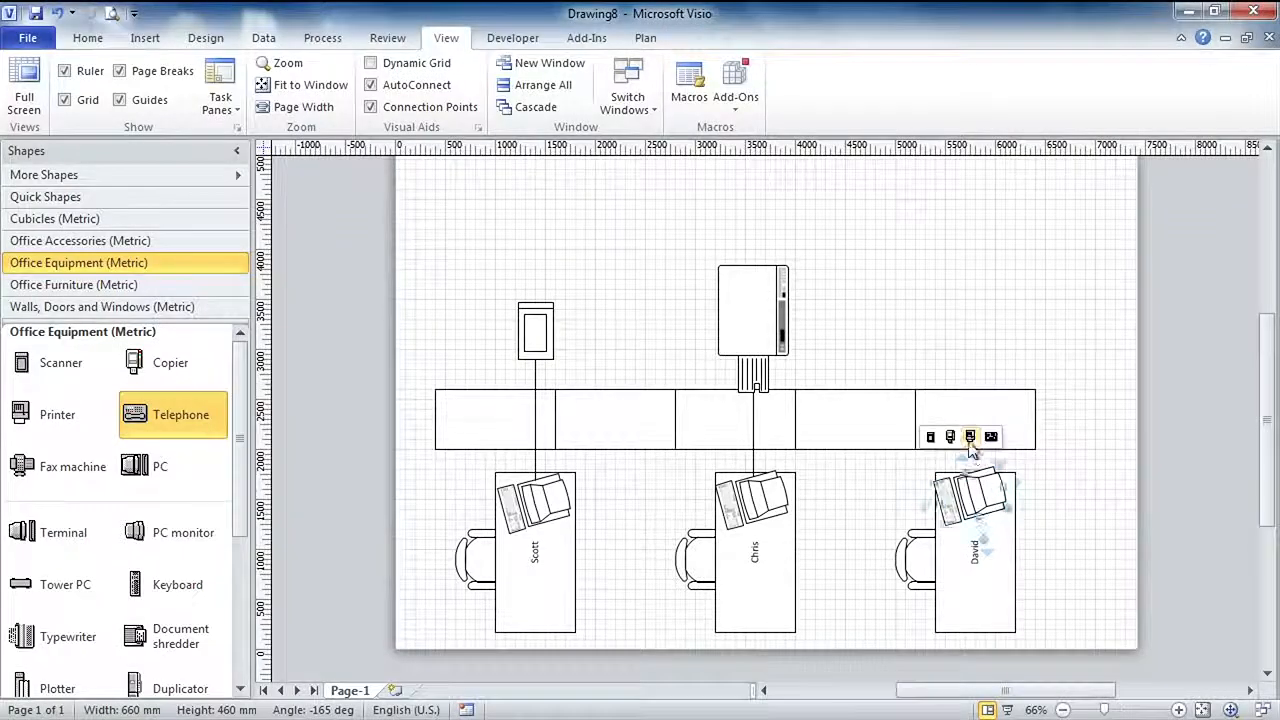
{"action": "left_click", "coordinate": [969, 437]}
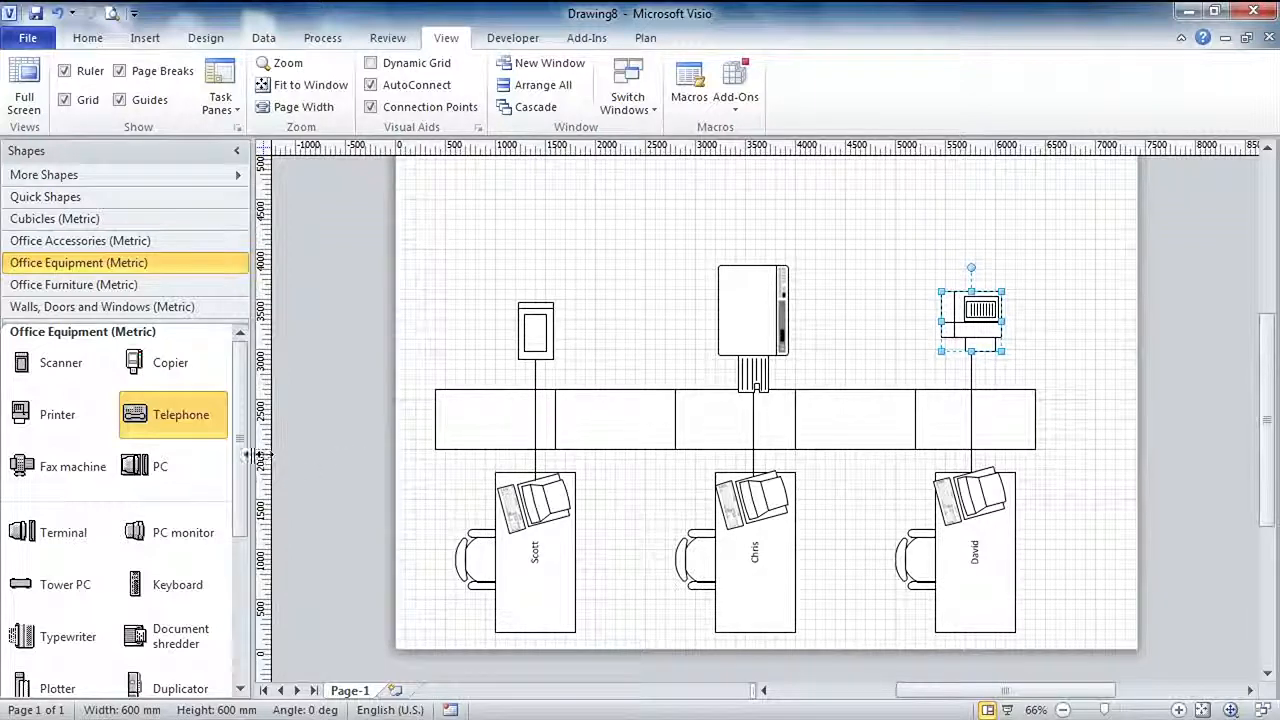
Place a Hub between the scanner and the copier, and open the Connectors (Metric) stencil from Visio Extras.
{"action": "scroll", "coordinate": [120, 480], "scroll_direction": "down", "scroll_amount": 3}
{"action": "mouse_move", "coordinate": [30, 680]}
{"action": "left_mouse_down"}
{"action": "mouse_move", "coordinate": [514, 635]}
{"action": "mouse_move", "coordinate": [625, 335]}
{"action": "mouse_move", "coordinate": [645, 358]}
{"action": "mouse_move", "coordinate": [628, 337]}
{"action": "left_mouse_up"}
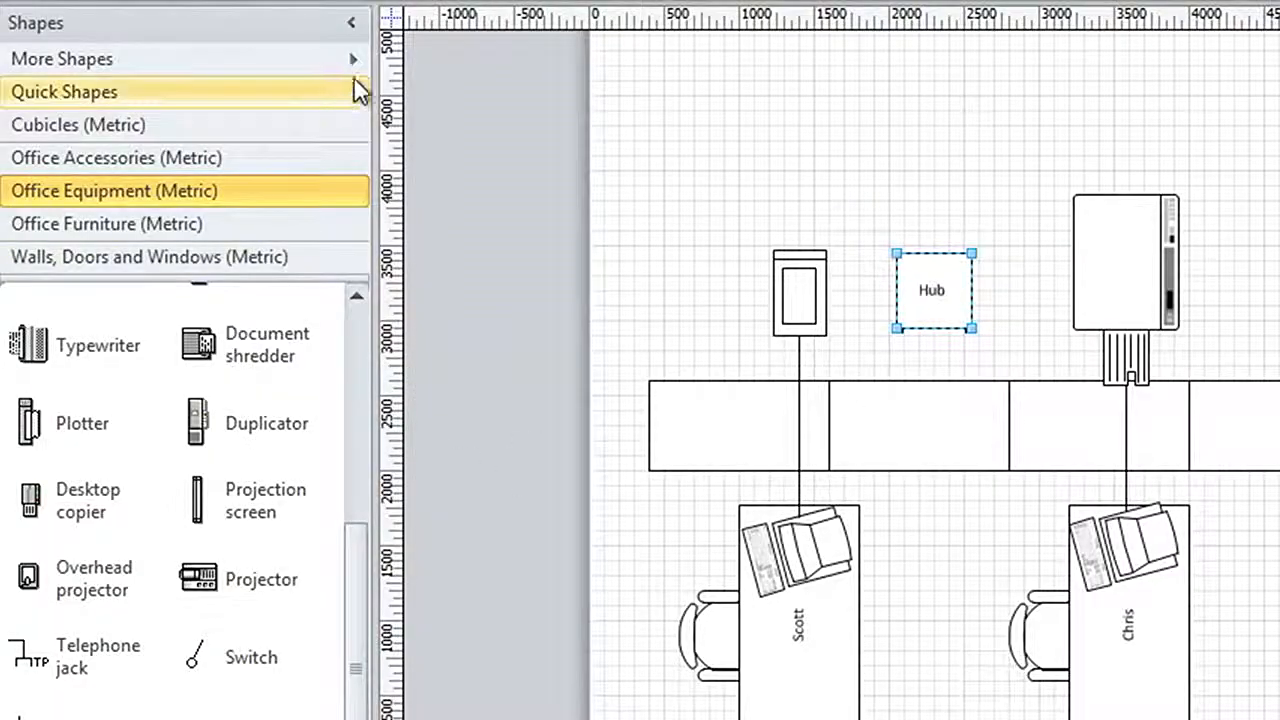
{"action": "left_click", "coordinate": [349, 57]}
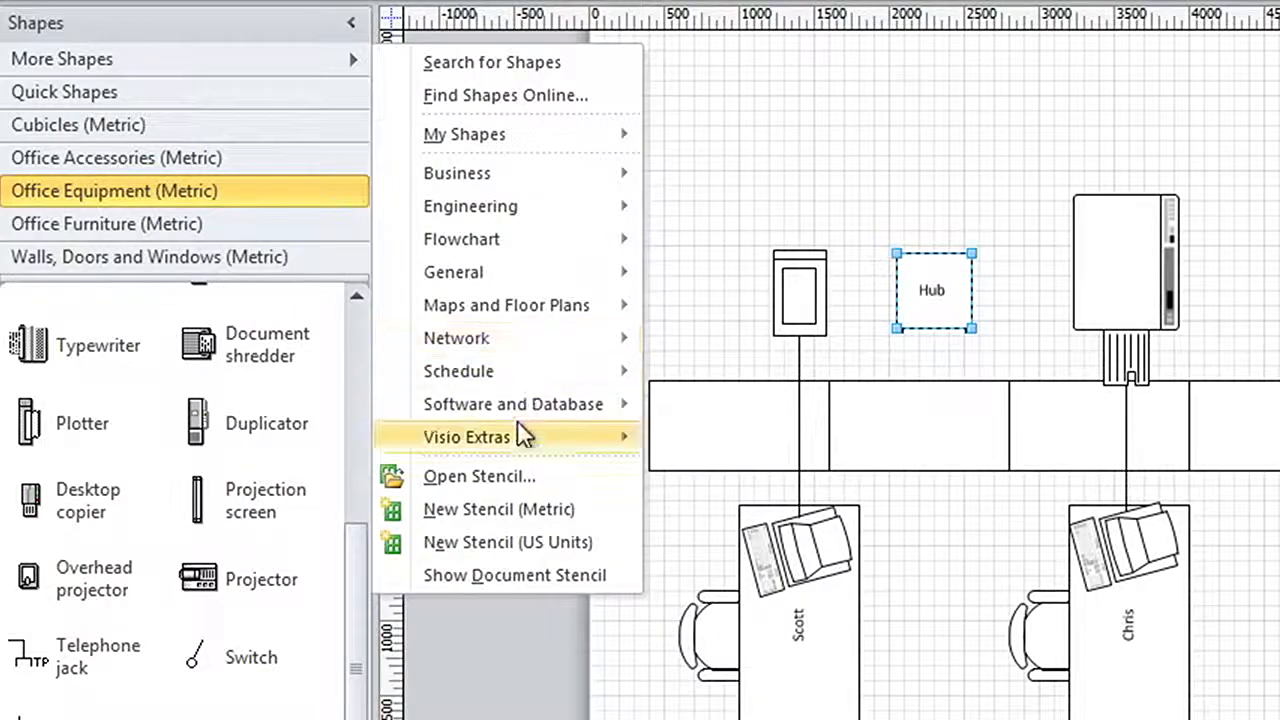
{"action": "mouse_move", "coordinate": [522, 440]}
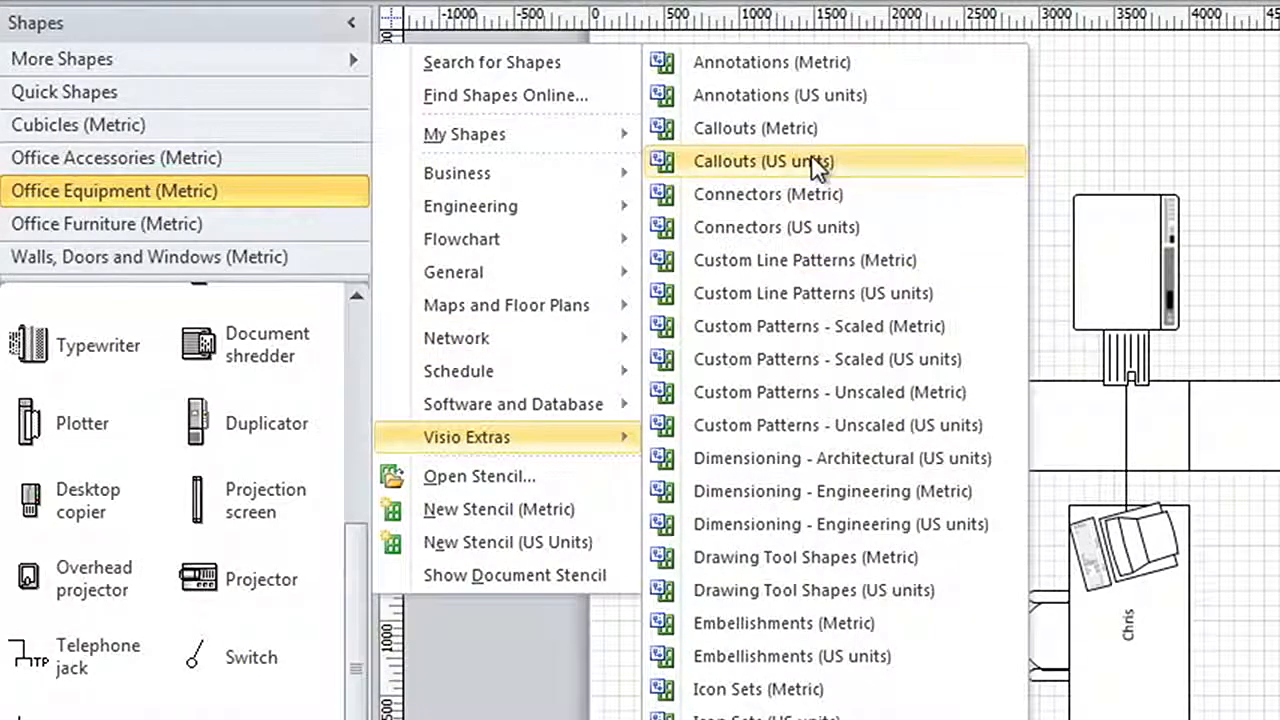
{"action": "left_click", "coordinate": [794, 196]}
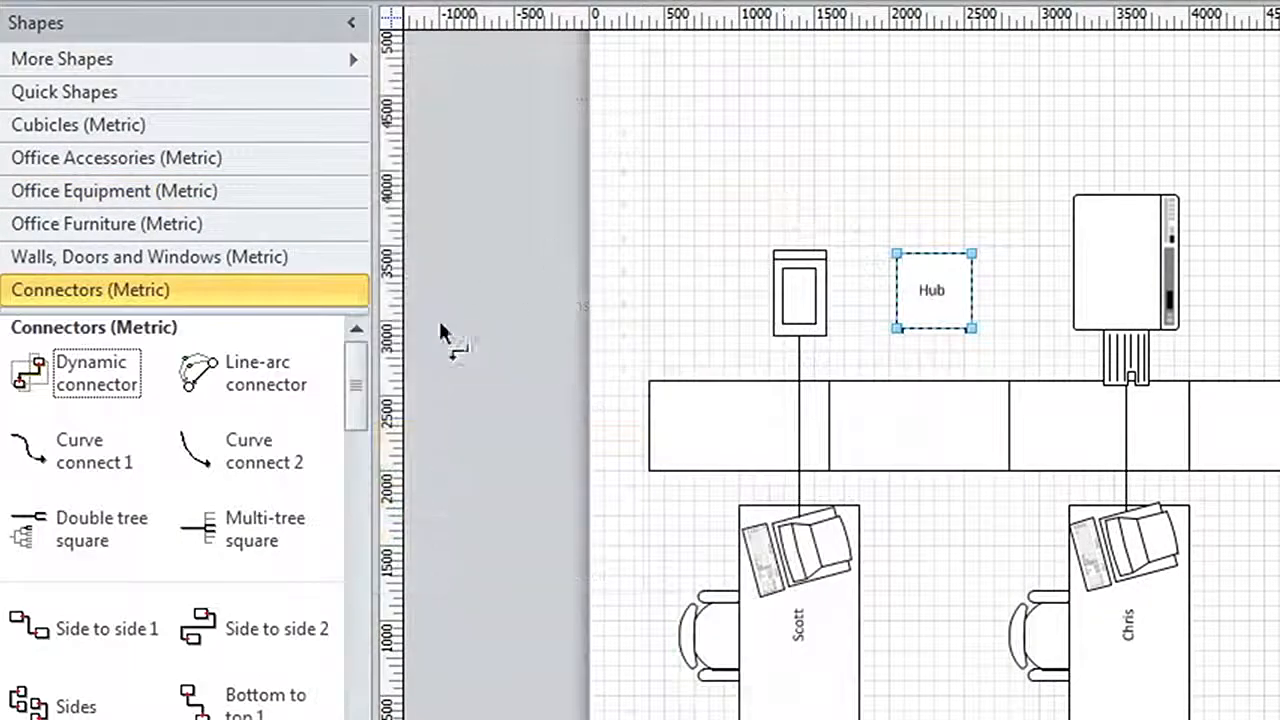
Connect the PCs on all three desks to the Hub's lower connection point using Wavy connector 2.
{"action": "left_click_drag", "start_coordinate": [357, 420], "coordinate": [348, 572]}
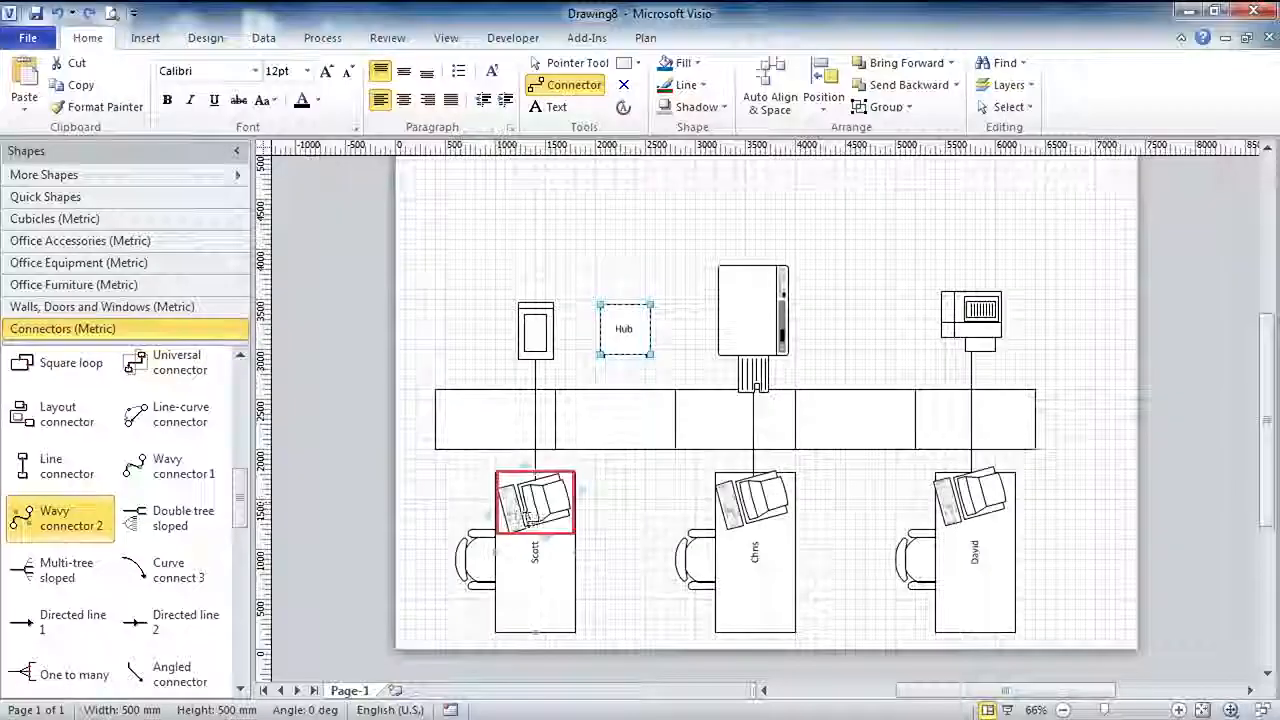
{"action": "mouse_move", "coordinate": [536, 512]}
{"action": "left_mouse_down"}
{"action": "mouse_move", "coordinate": [556, 510]}
{"action": "mouse_move", "coordinate": [566, 451]}
{"action": "mouse_move", "coordinate": [646, 355]}
{"action": "mouse_move", "coordinate": [616, 306]}
{"action": "mouse_move", "coordinate": [610, 318]}
{"action": "left_mouse_up"}
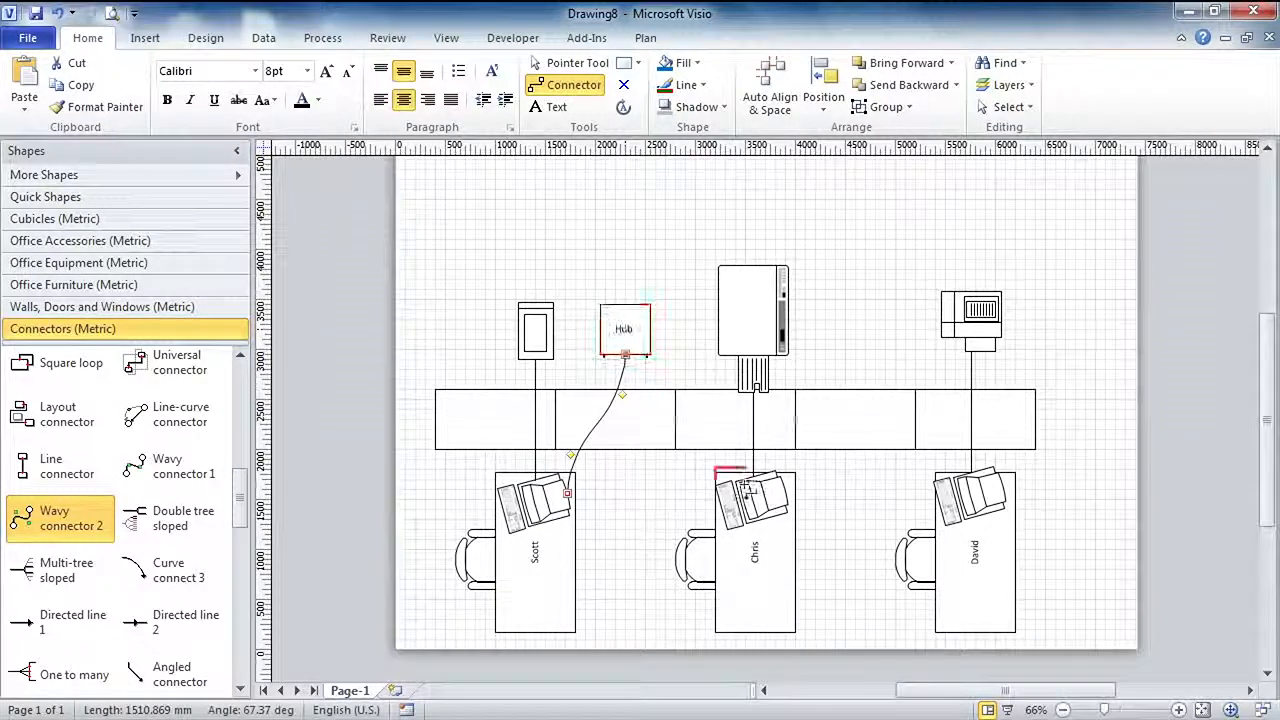
{"action": "mouse_move", "coordinate": [748, 495]}
{"action": "left_mouse_down"}
{"action": "mouse_move", "coordinate": [610, 335]}
{"action": "mouse_move", "coordinate": [640, 335]}
{"action": "mouse_move", "coordinate": [628, 332]}
{"action": "left_mouse_up"}
{"action": "mouse_move", "coordinate": [938, 500]}
{"action": "left_mouse_down"}
{"action": "mouse_move", "coordinate": [800, 450]}
{"action": "mouse_move", "coordinate": [672, 352]}
{"action": "mouse_move", "coordinate": [624, 338]}
{"action": "left_mouse_up"}
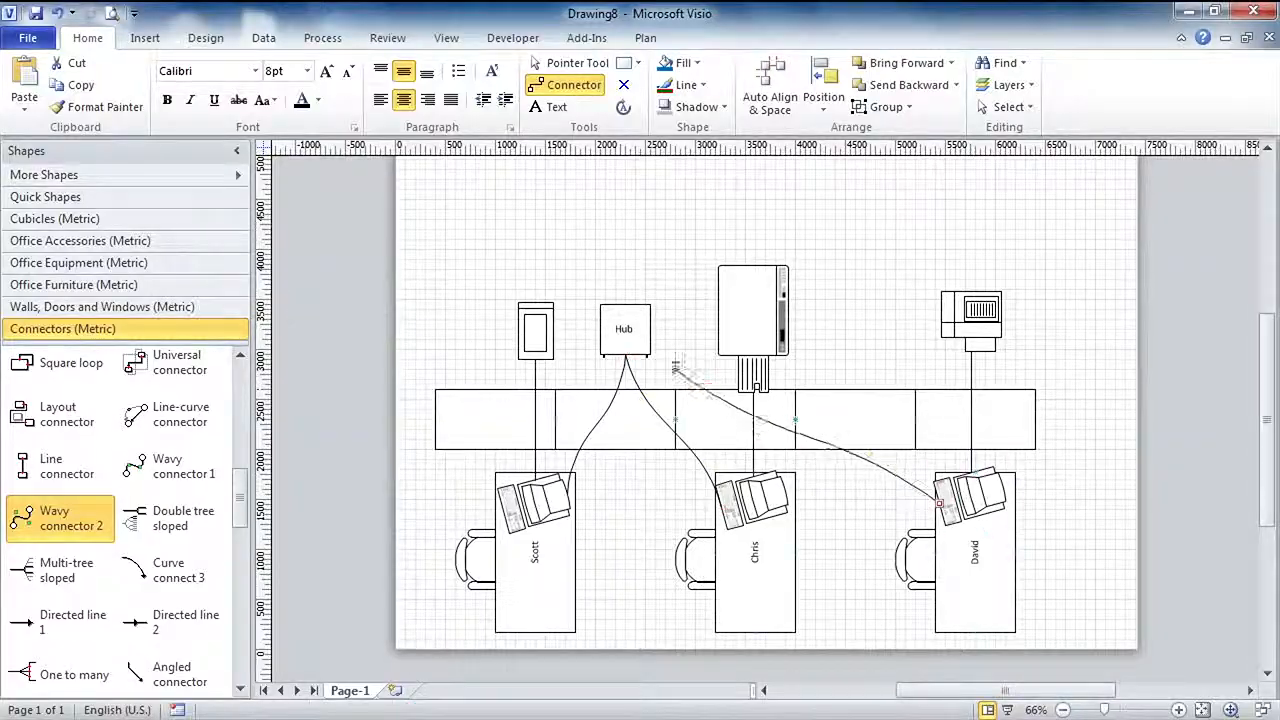
{"action": "left_click_drag", "start_coordinate": [828, 253], "coordinate": [830, 255]}
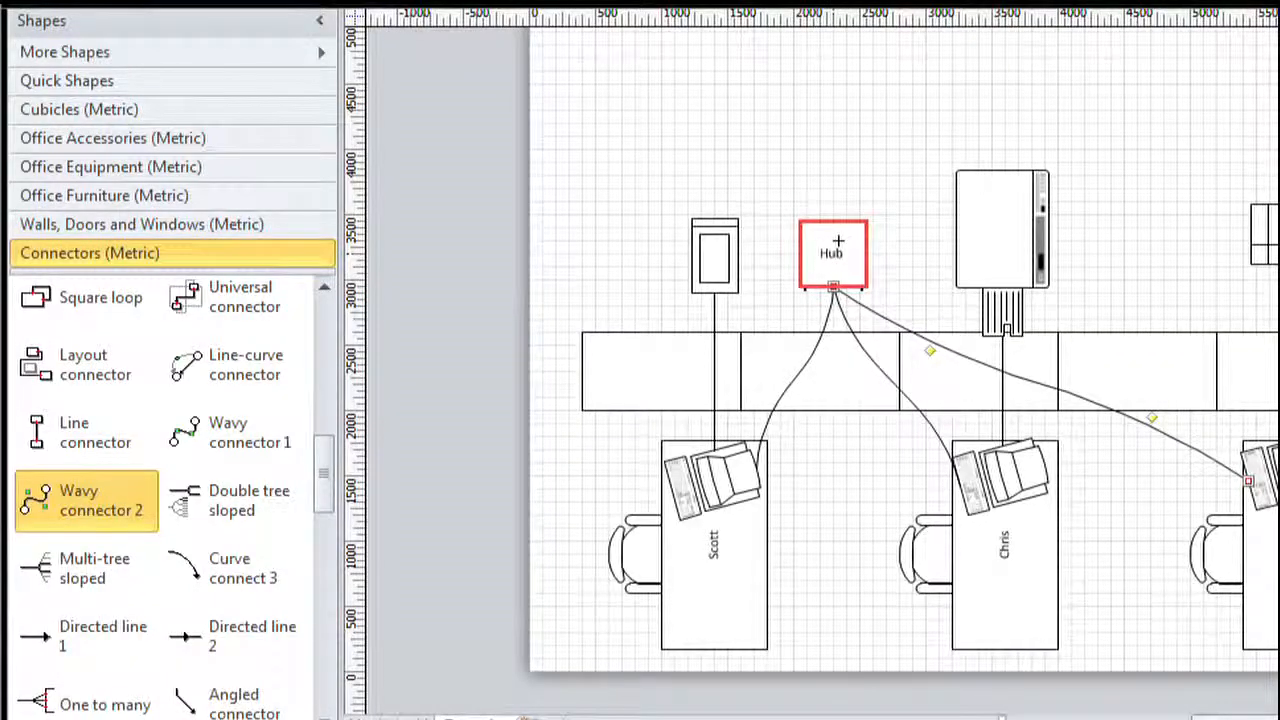